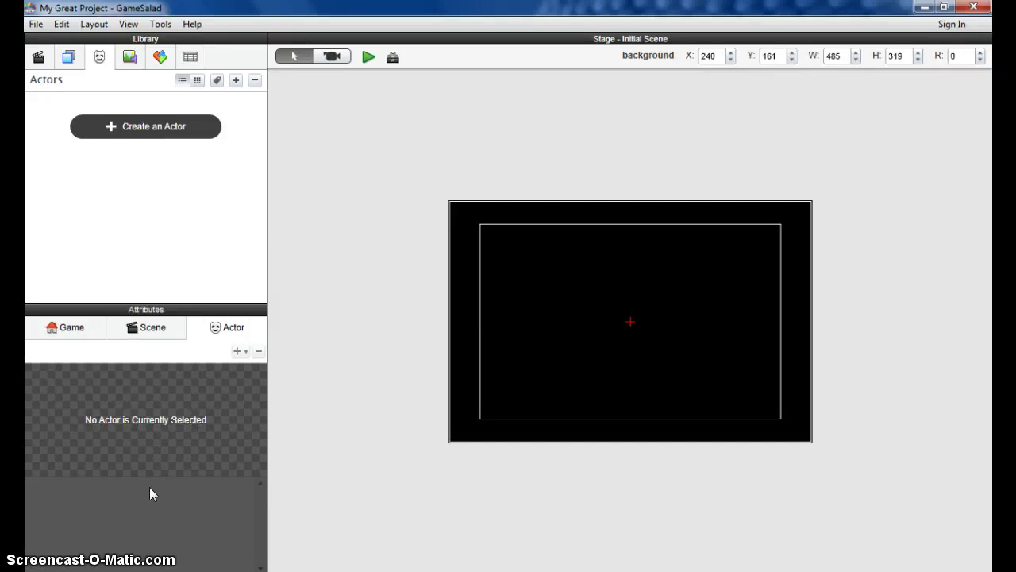
Open the project's Media library and start an image import.
{"action": "left_click", "coordinate": [238, 351]}
{"action": "left_click", "coordinate": [297, 310]}
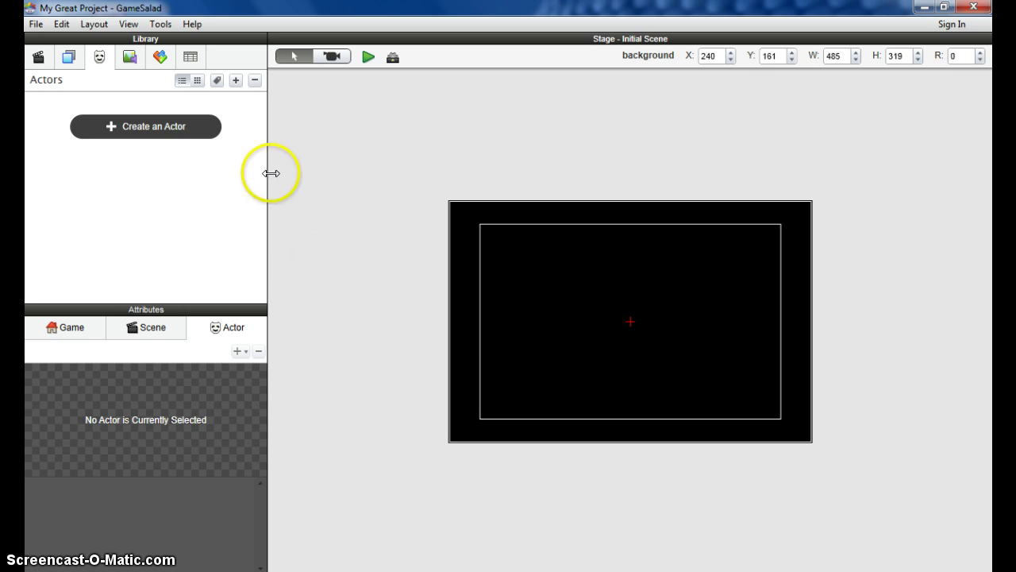
{"action": "left_click", "coordinate": [130, 59]}
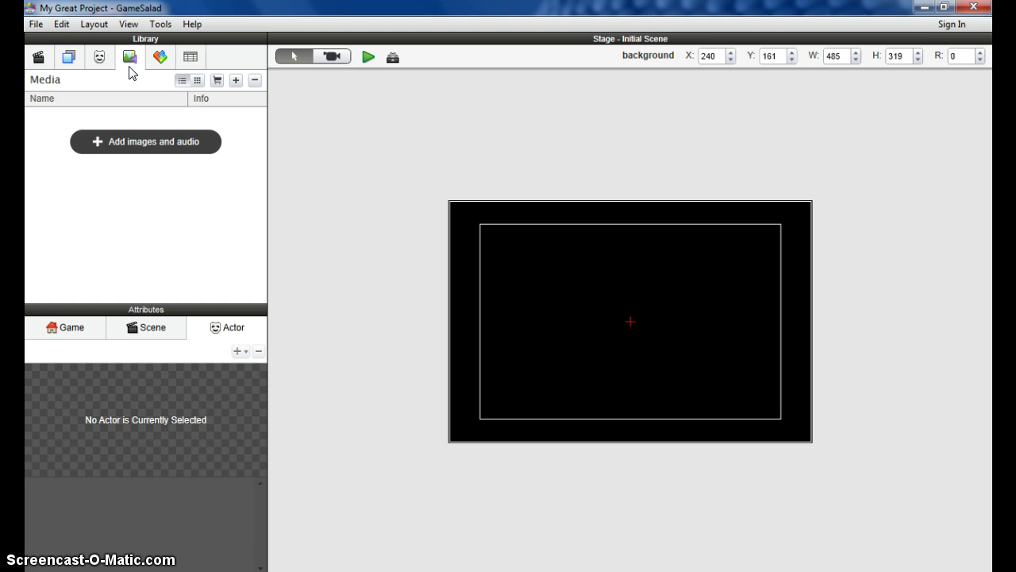
{"action": "left_click", "coordinate": [132, 145]}
{"action": "left_click", "coordinate": [133, 146]}
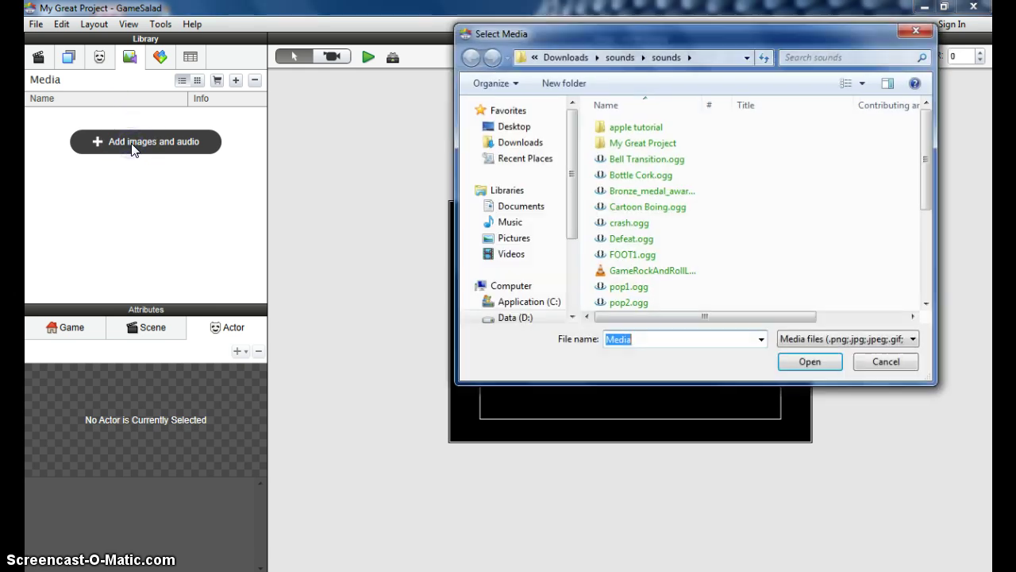
Import every image from Downloads > graphics > graphics into the project.
{"action": "left_click", "coordinate": [509, 144]}
{"action": "left_click", "coordinate": [631, 169]}
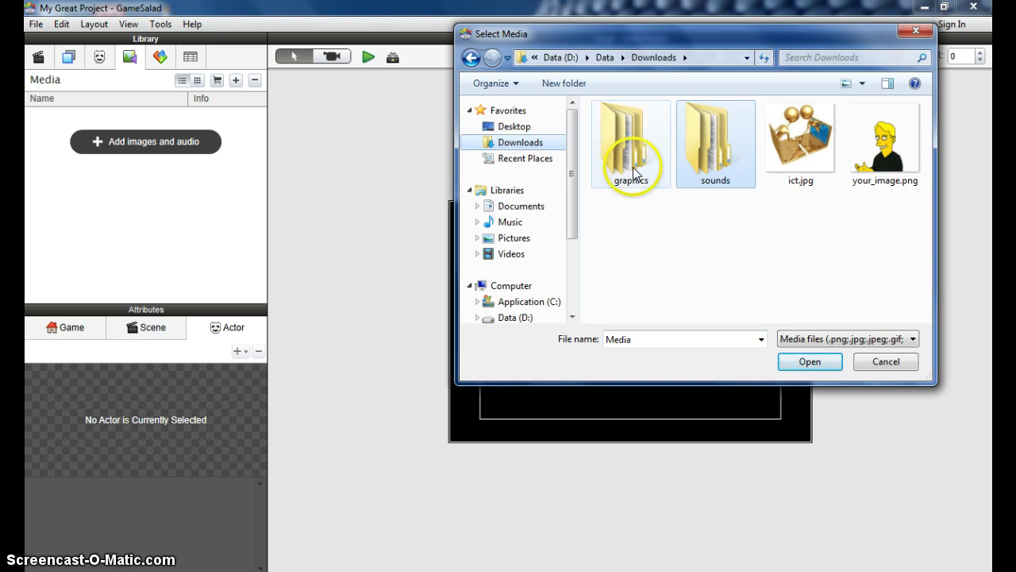
{"action": "left_click", "coordinate": [707, 174]}
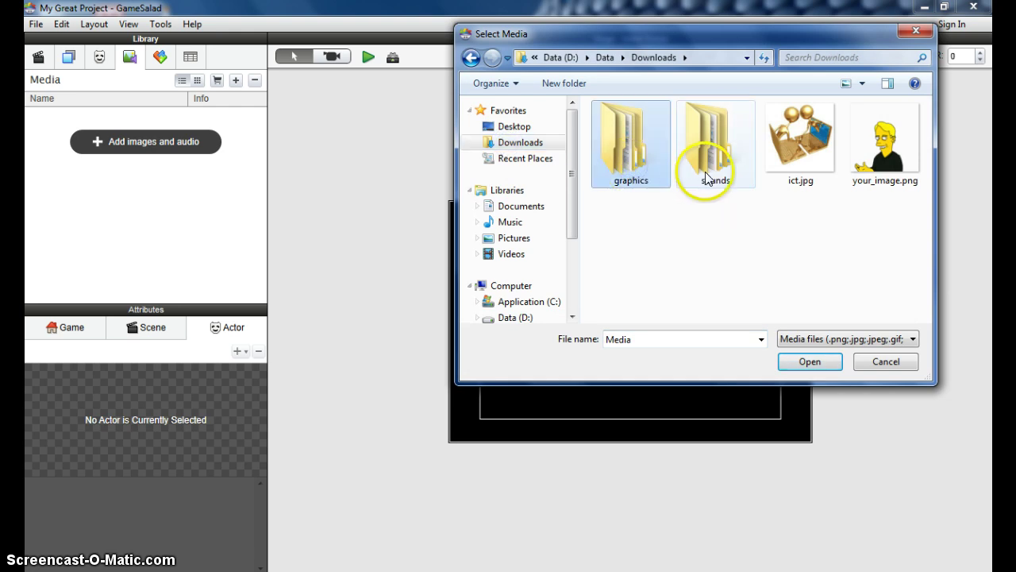
{"action": "double_click", "coordinate": [635, 169]}
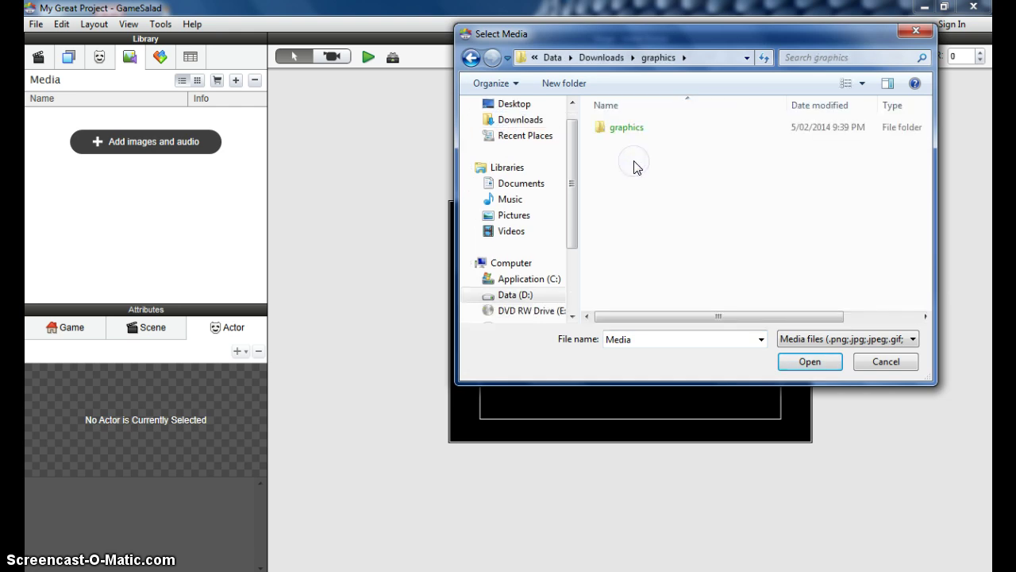
{"action": "left_click", "coordinate": [613, 132]}
{"action": "double_click", "coordinate": [613, 132]}
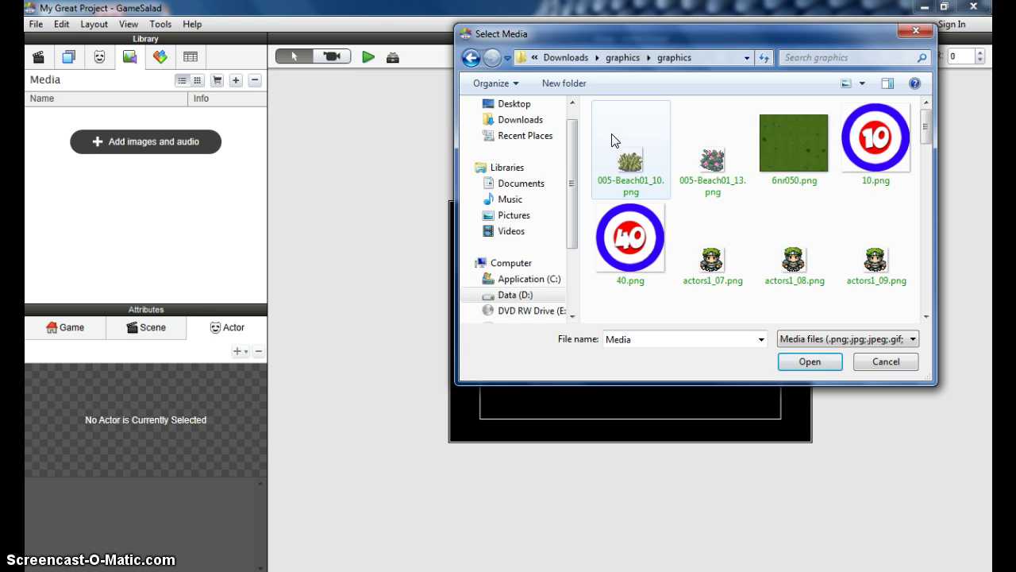
{"action": "key", "text": "ctrl+a"}
{"action": "left_click", "coordinate": [801, 364]}
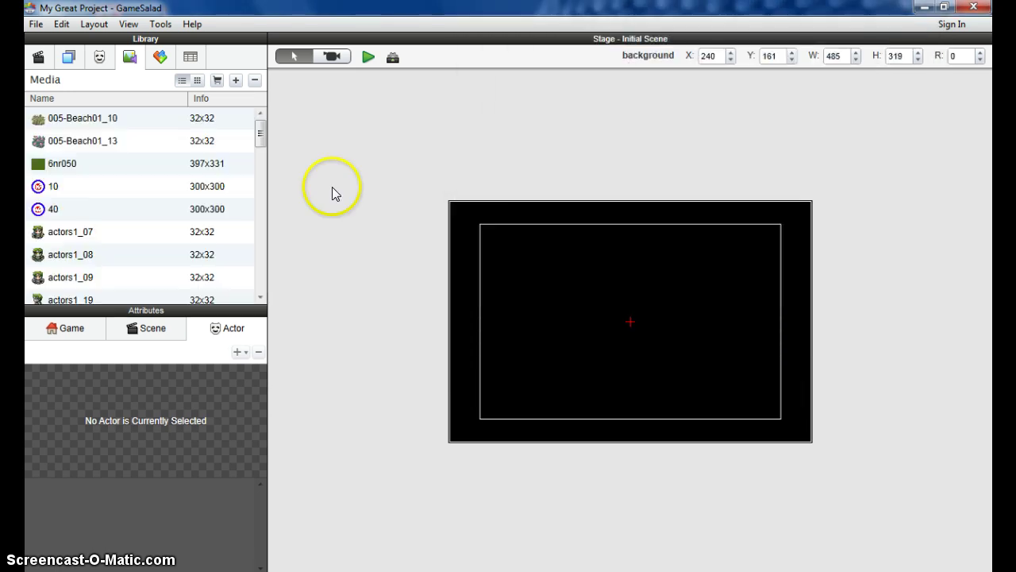
Scroll through the Media list to review the imported sprites, such as actors1 and appmaking.
{"action": "scroll", "coordinate": [160, 233], "scroll_direction": "down", "scroll_amount": 1}
{"action": "scroll", "coordinate": [160, 232], "scroll_direction": "down", "scroll_amount": 2}
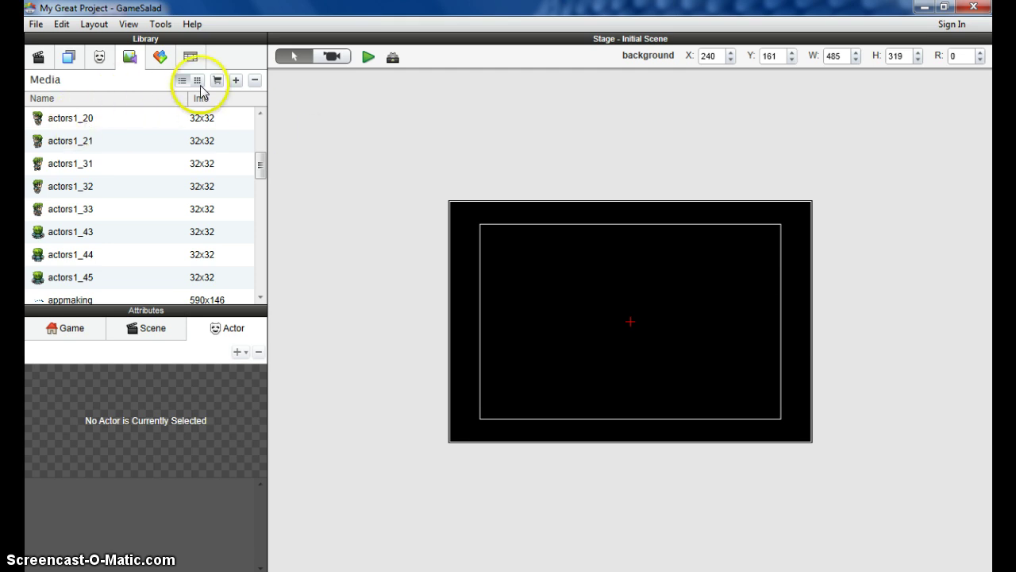
Import all .ogg sound files from Downloads > sounds > sounds into the media library.
{"action": "left_click", "coordinate": [235, 81]}
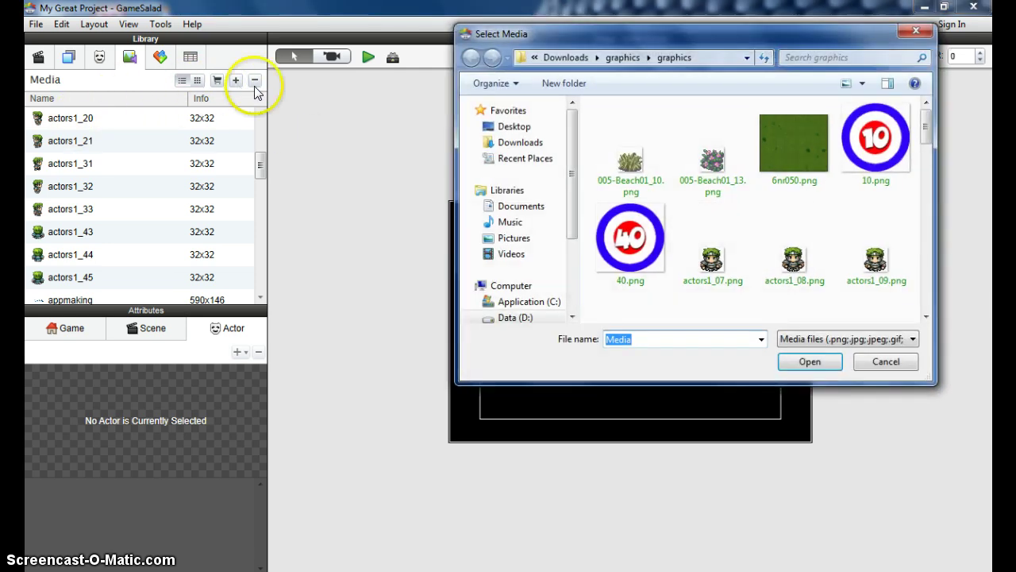
{"action": "left_click", "coordinate": [498, 146]}
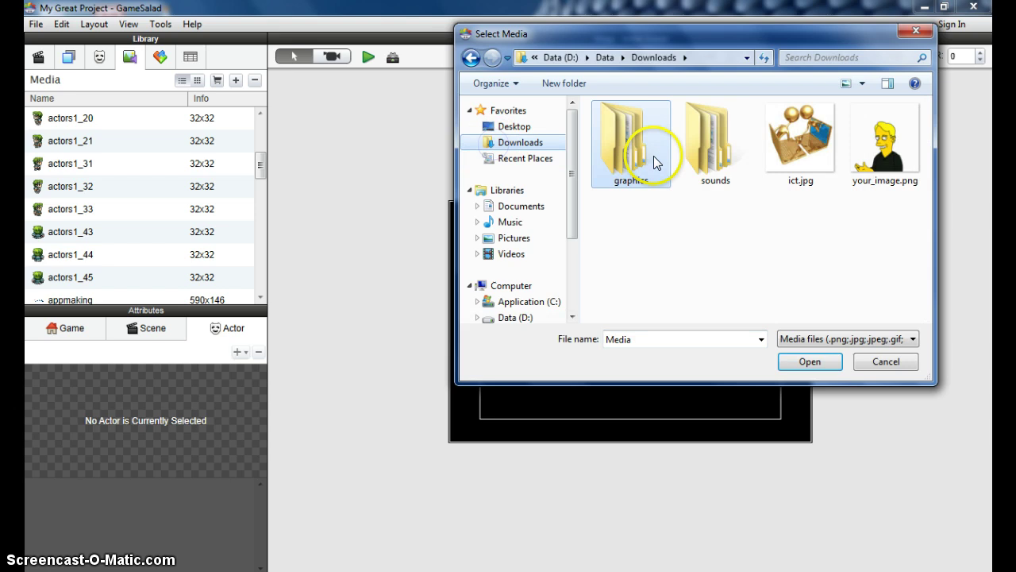
{"action": "double_click", "coordinate": [699, 153]}
{"action": "double_click", "coordinate": [619, 145]}
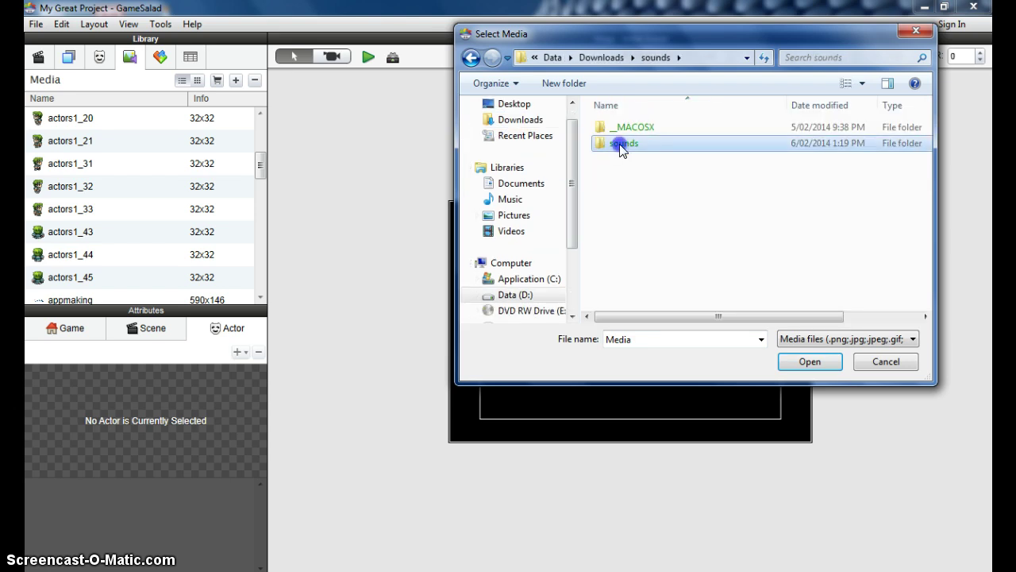
{"action": "left_click", "coordinate": [618, 159]}
{"action": "scroll", "coordinate": [604, 259], "scroll_direction": "down", "scroll_amount": 3}
{"action": "scroll", "coordinate": [607, 274], "scroll_direction": "down", "scroll_amount": 1}
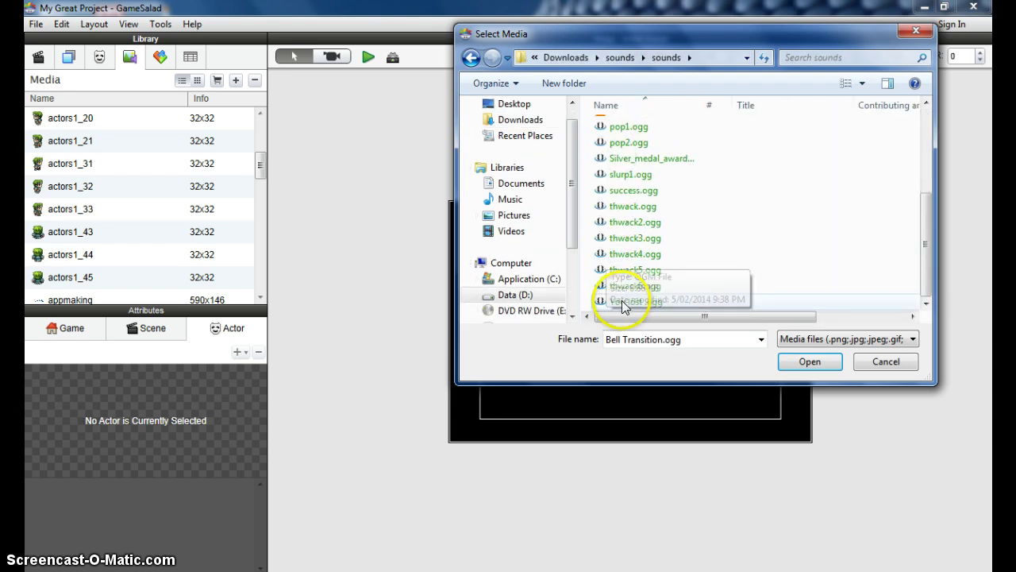
{"action": "left_click", "coordinate": [625, 301], "text": "shift"}
{"action": "left_click", "coordinate": [809, 362]}
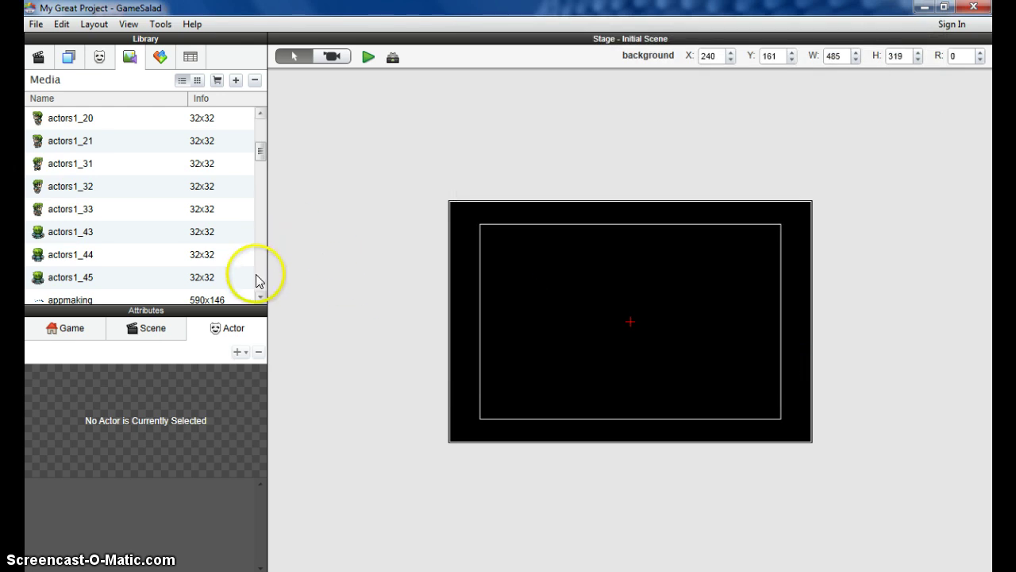
Preview the FOOT1, Defeat and CartoonBoing sounds.
{"action": "left_click_drag", "start_coordinate": [257, 278], "coordinate": [257, 263]}
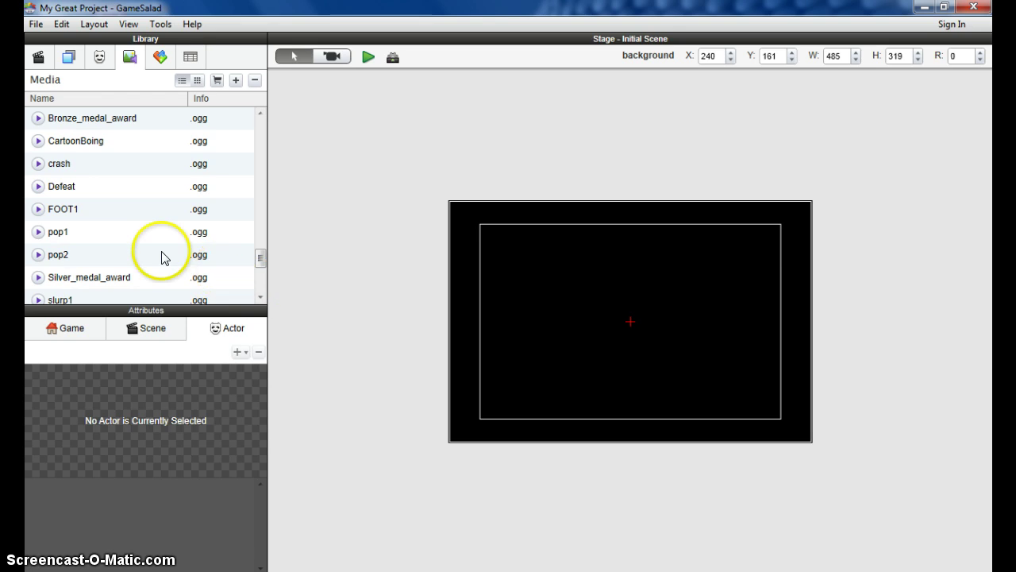
{"action": "left_click", "coordinate": [38, 210]}
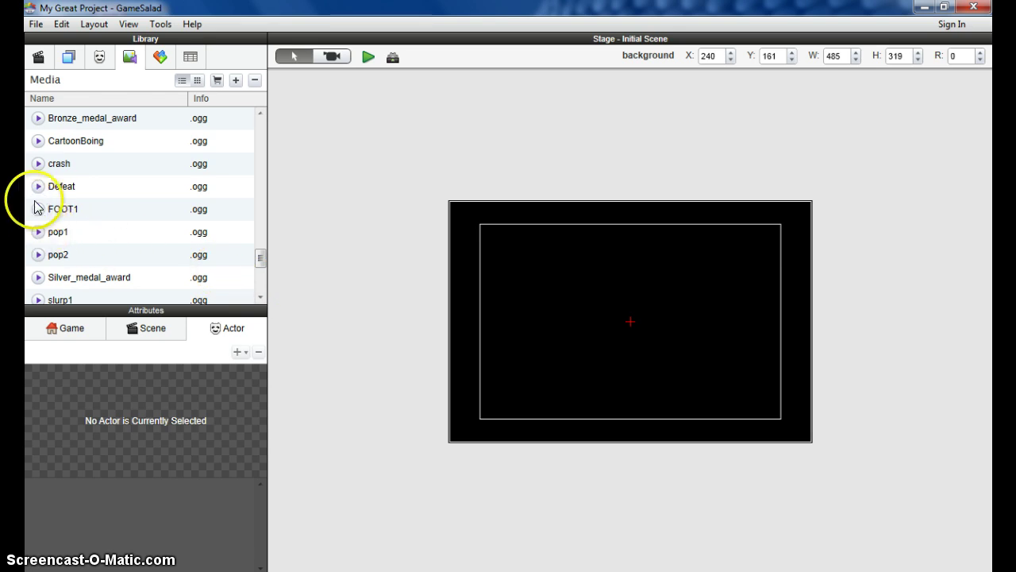
{"action": "left_click", "coordinate": [38, 187]}
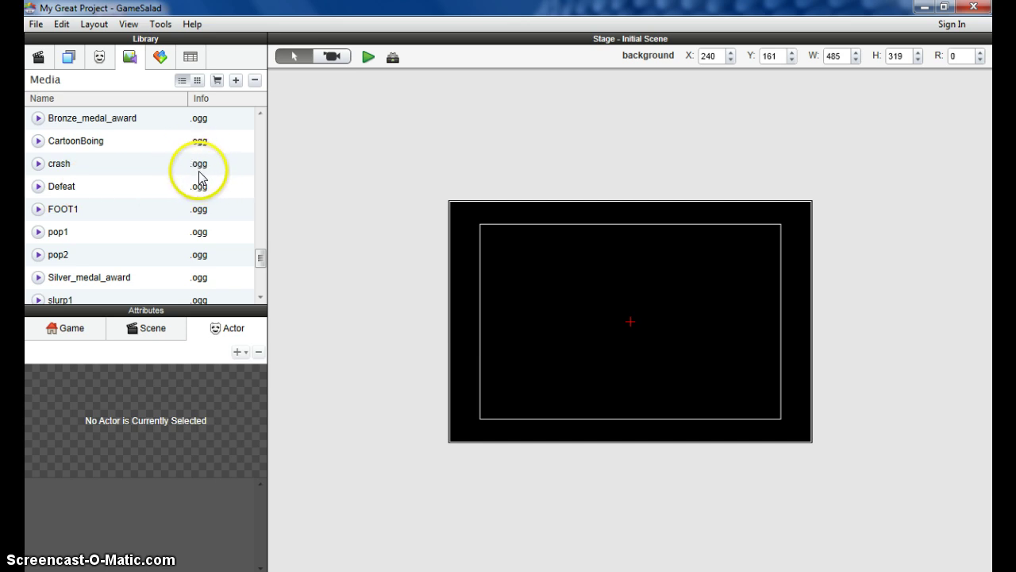
{"action": "left_click", "coordinate": [38, 141]}
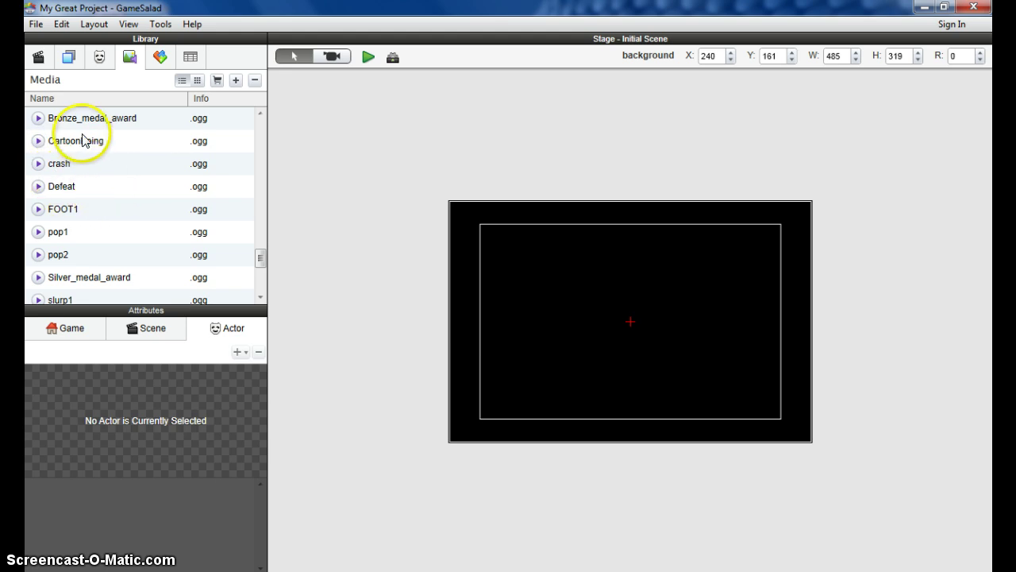
Add five new scenes to the project's Scenes list.
{"action": "left_click", "coordinate": [38, 57]}
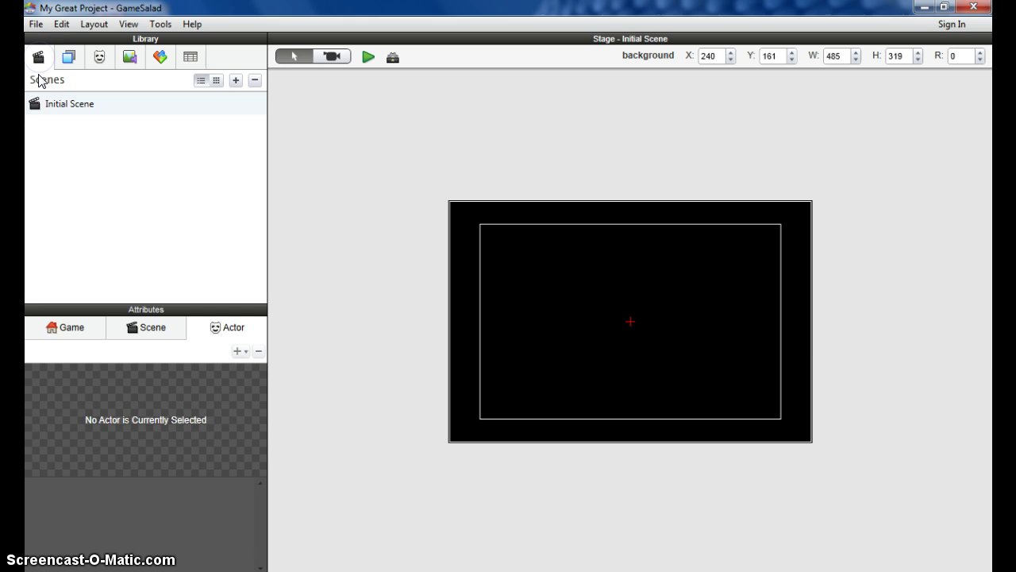
{"action": "left_click", "coordinate": [236, 81]}
{"action": "left_click", "coordinate": [236, 81]}
{"action": "left_click", "coordinate": [236, 81]}
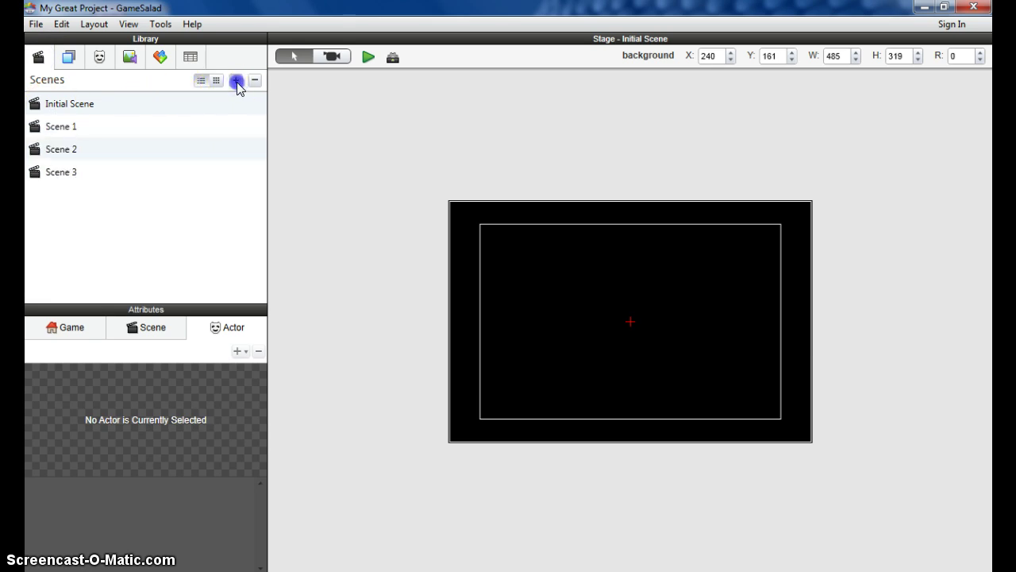
{"action": "left_click", "coordinate": [236, 81]}
{"action": "left_click", "coordinate": [236, 81]}
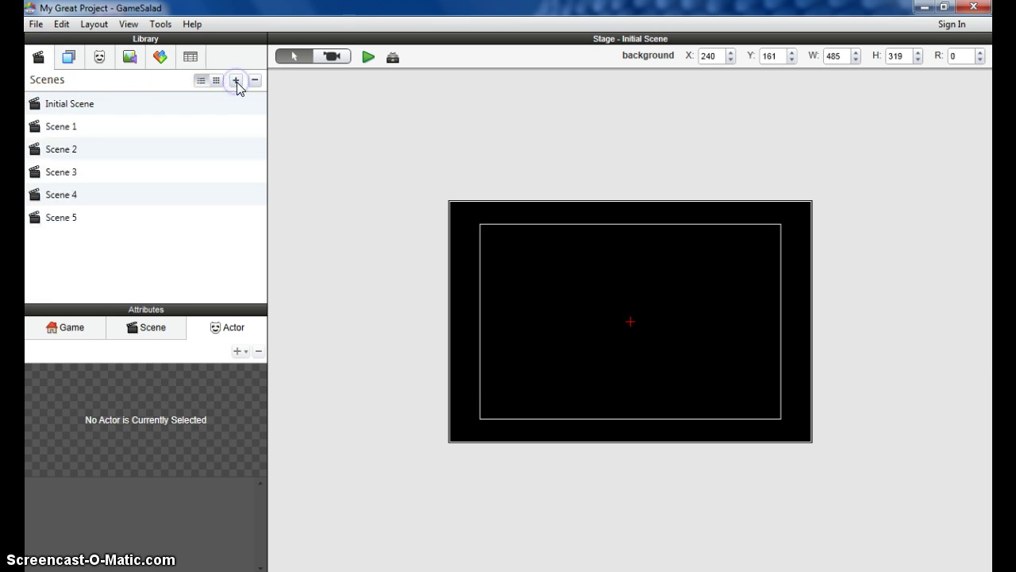
Rename the first three scenes Menu, whack and roll.
{"action": "double_click", "coordinate": [91, 104]}
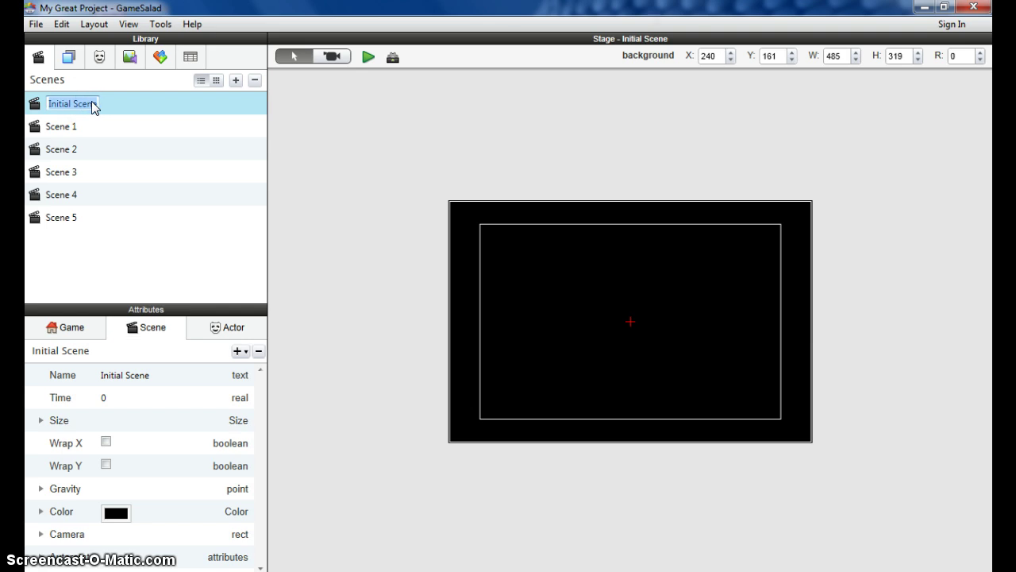
{"action": "type", "text": "Menu"}
{"action": "double_click", "coordinate": [64, 128]}
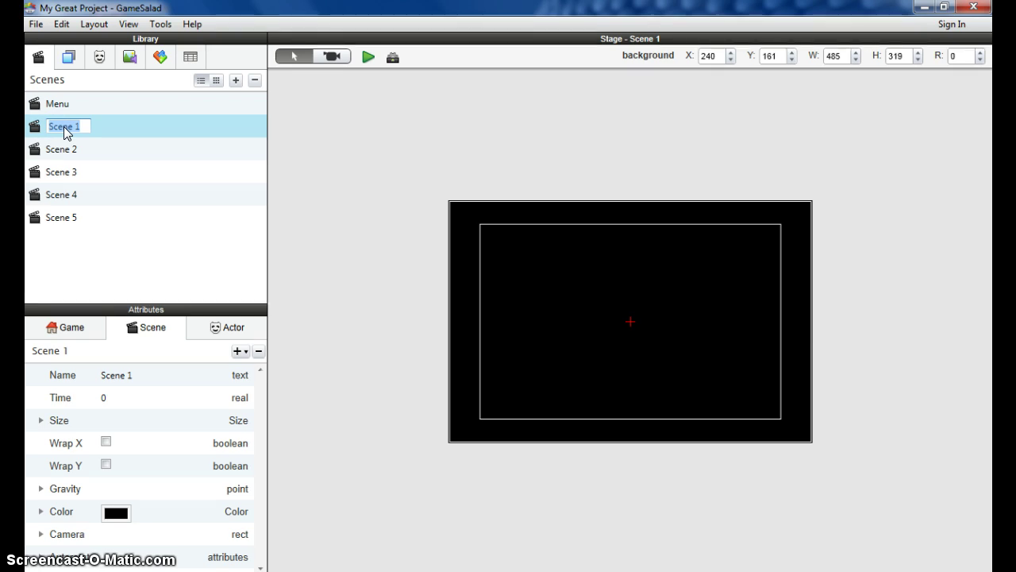
{"action": "type", "text": "whack"}
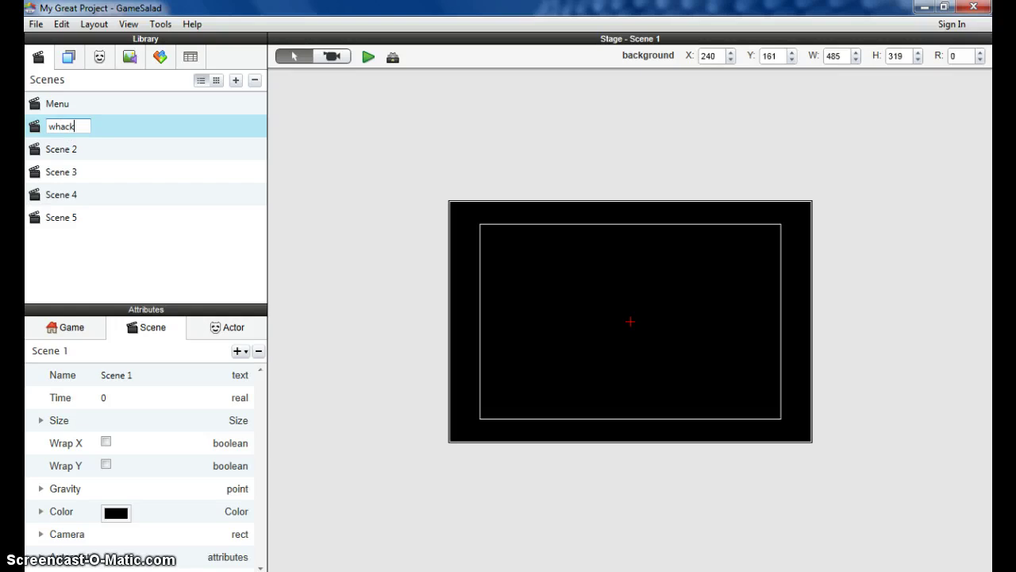
{"action": "double_click", "coordinate": [64, 150]}
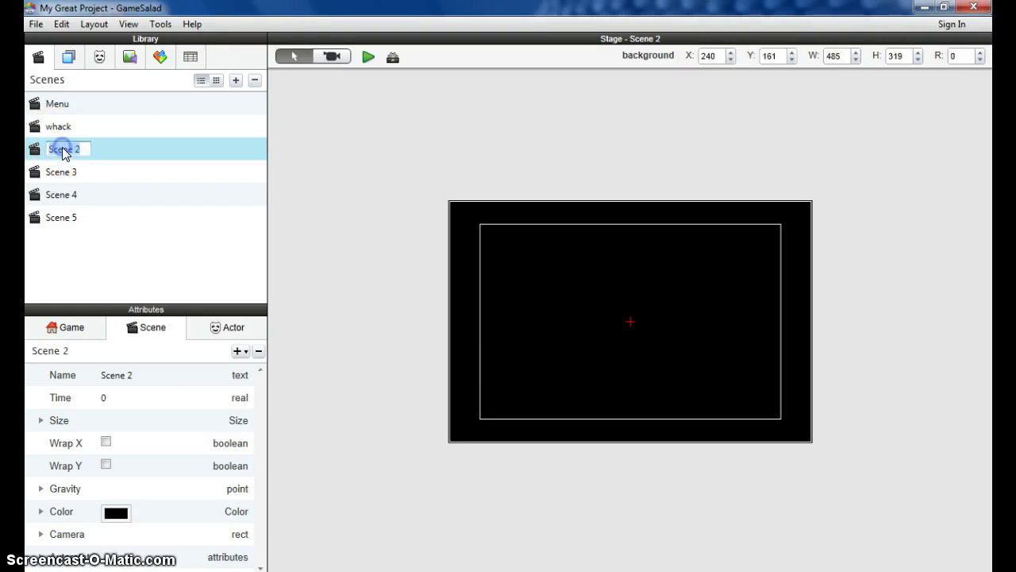
{"action": "type", "text": "roll"}
Rename the remaining scenes number, Chase and gave over, then open the Menu scene.
{"action": "left_click", "coordinate": [66, 172]}
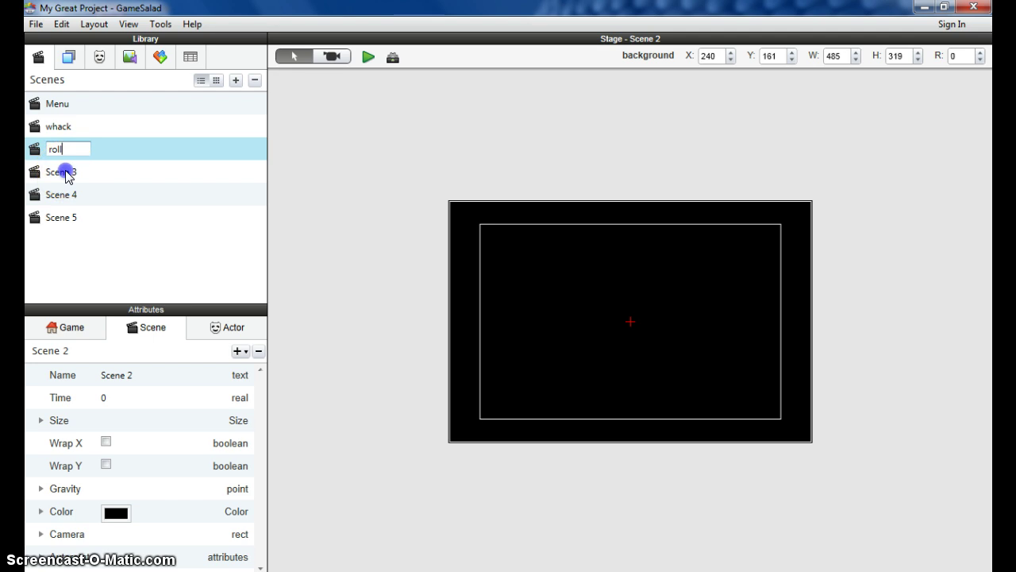
{"action": "double_click", "coordinate": [66, 172]}
{"action": "type", "text": "mber"}
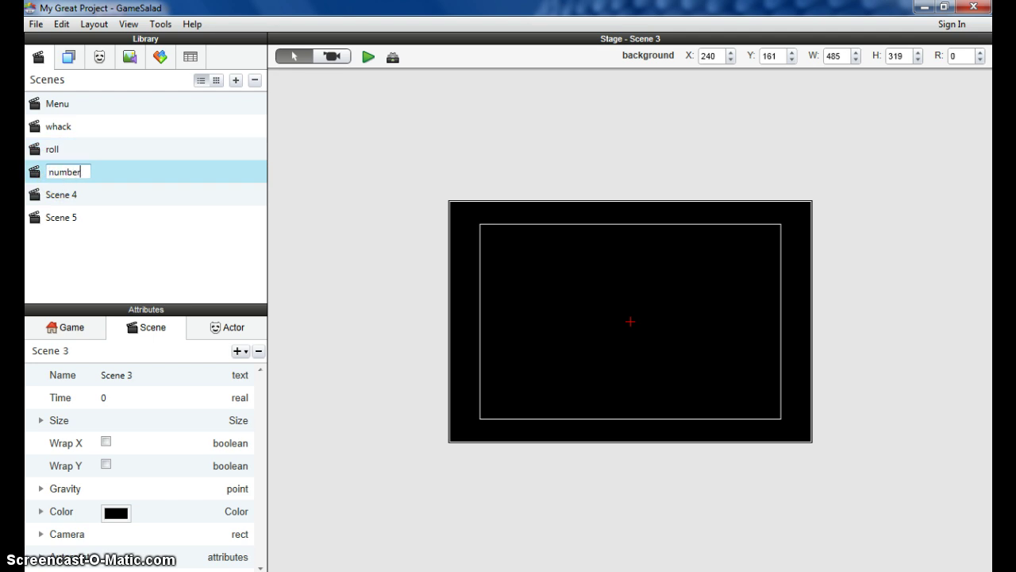
{"action": "double_click", "coordinate": [57, 194]}
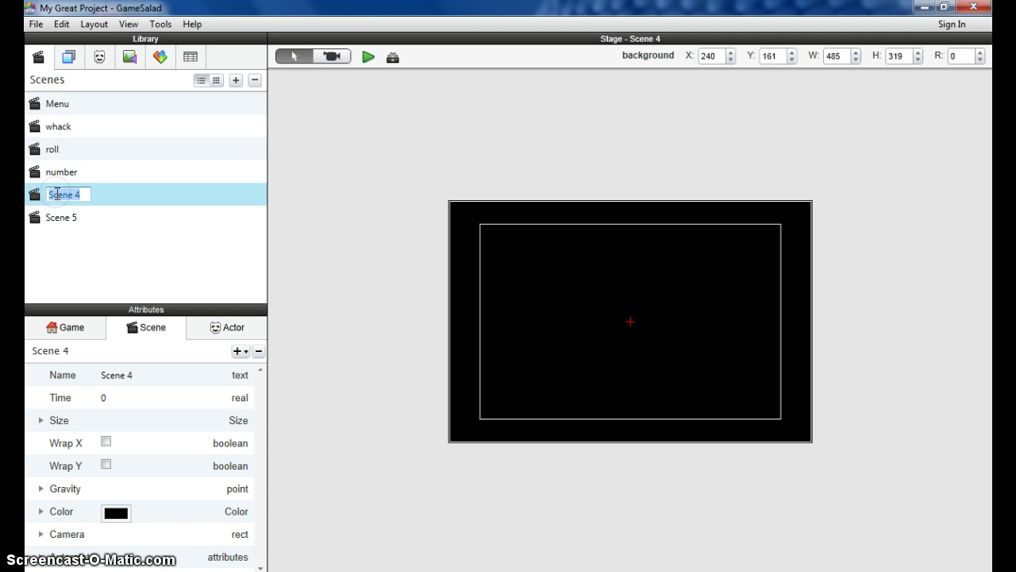
{"action": "type", "text": "Chase"}
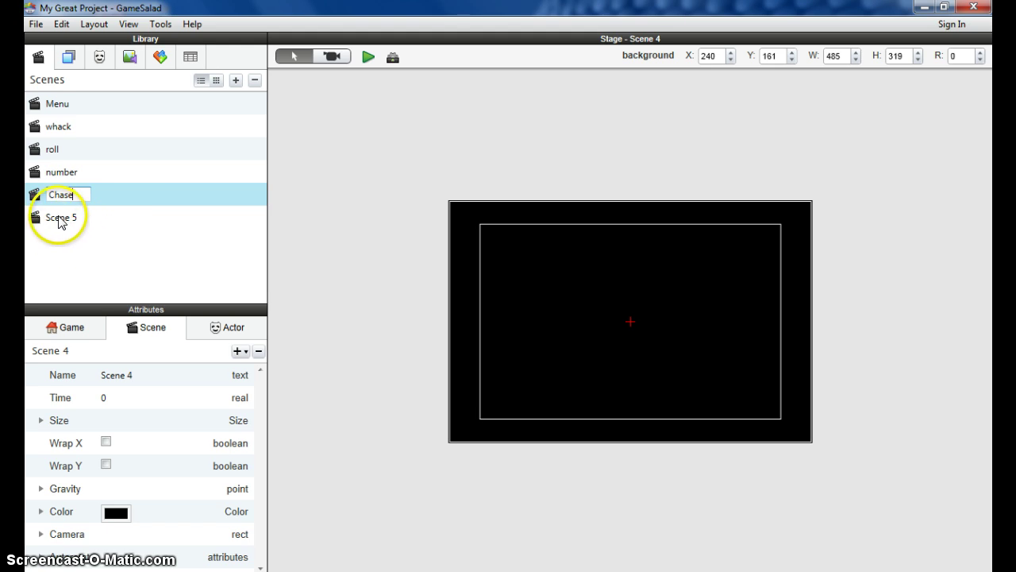
{"action": "double_click", "coordinate": [59, 221]}
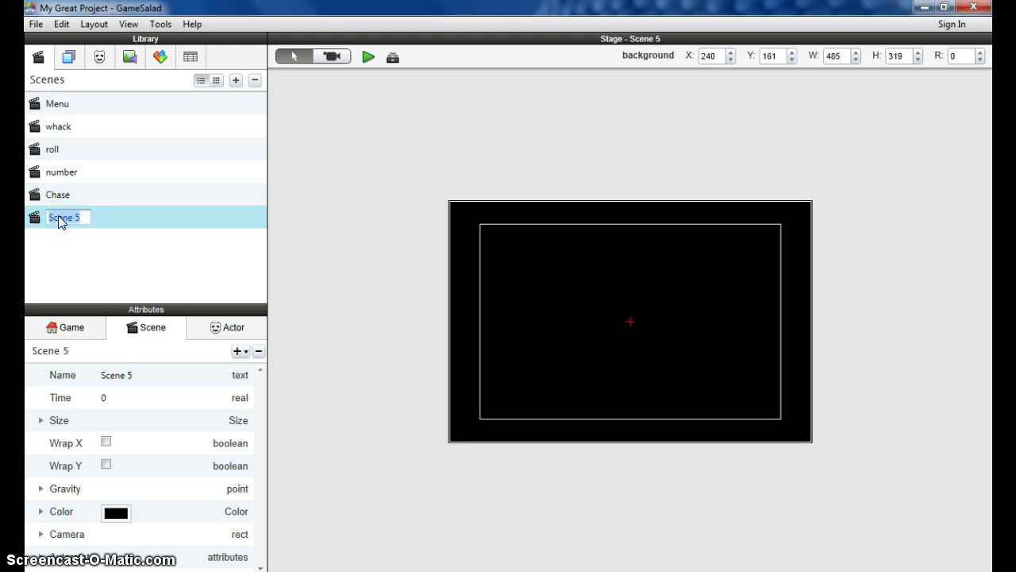
{"action": "type", "text": "gave over"}
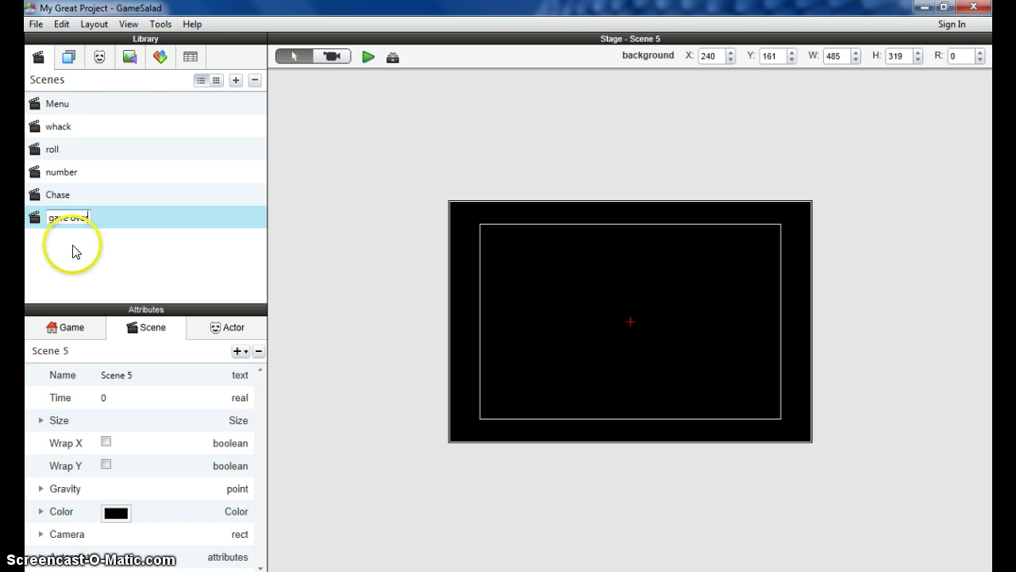
{"action": "left_click", "coordinate": [102, 222]}
{"action": "left_click", "coordinate": [62, 107]}
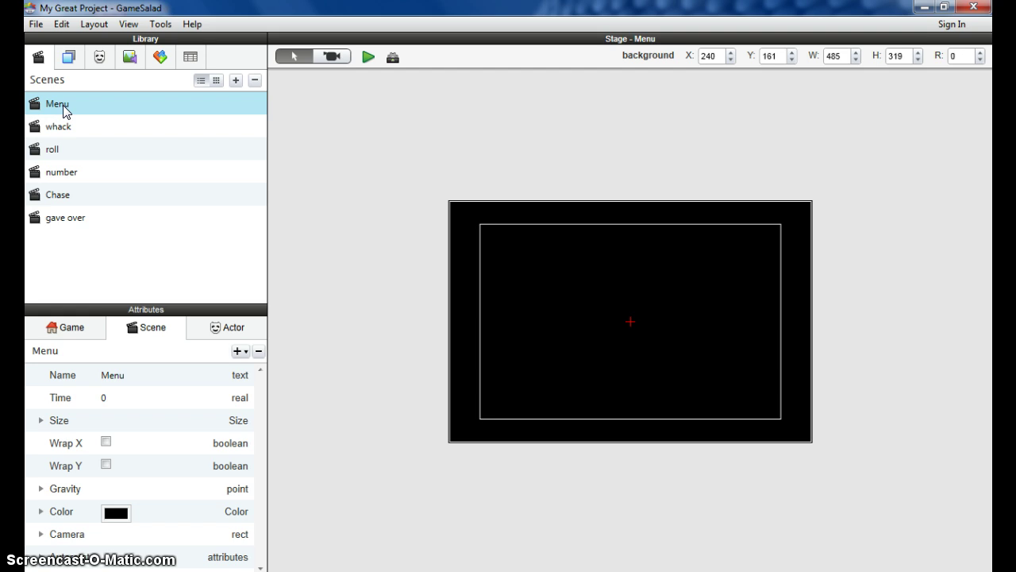
Create a new actor and name it Background.
{"action": "left_click", "coordinate": [211, 335]}
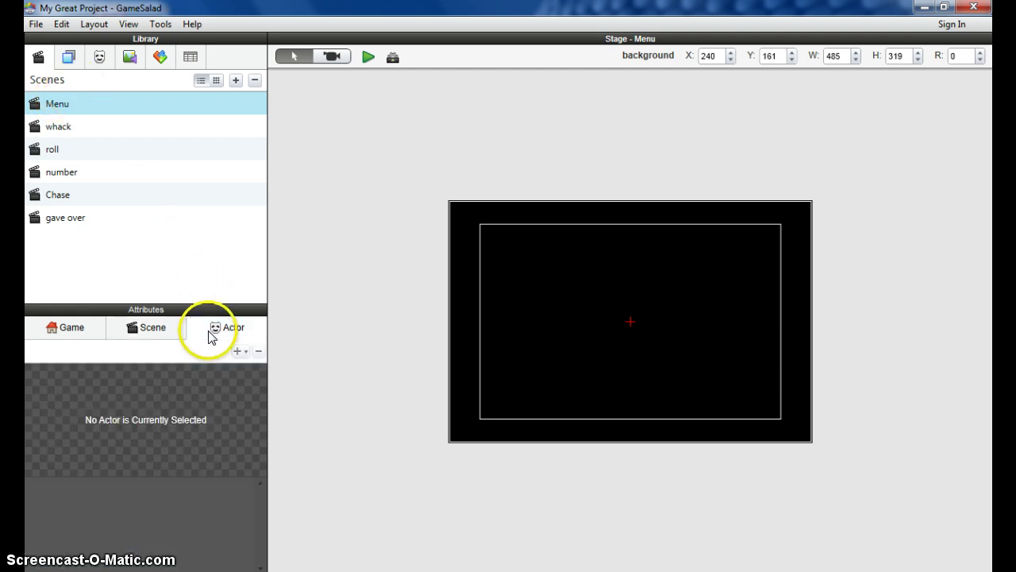
{"action": "left_click", "coordinate": [99, 61]}
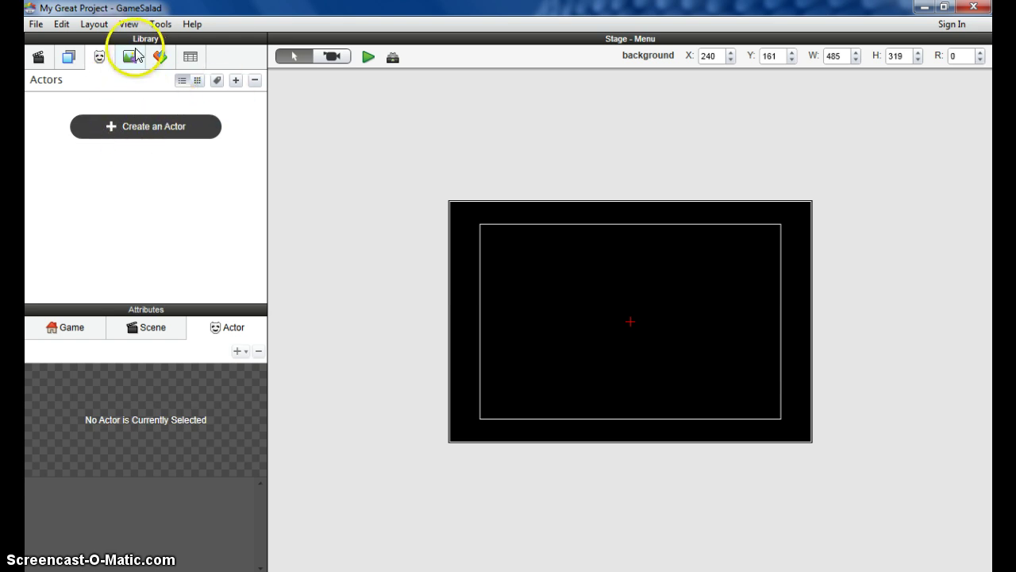
{"action": "left_click", "coordinate": [131, 60]}
{"action": "scroll", "coordinate": [100, 183], "scroll_direction": "down", "scroll_amount": 10}
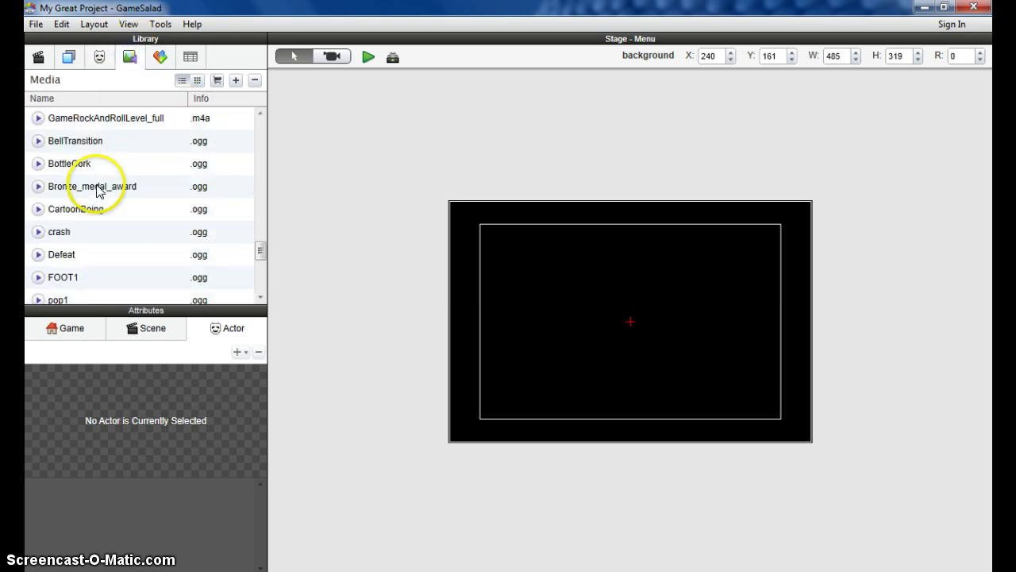
{"action": "scroll", "coordinate": [97, 191], "scroll_direction": "up", "scroll_amount": 1}
{"action": "left_click", "coordinate": [99, 56]}
{"action": "left_click", "coordinate": [127, 125]}
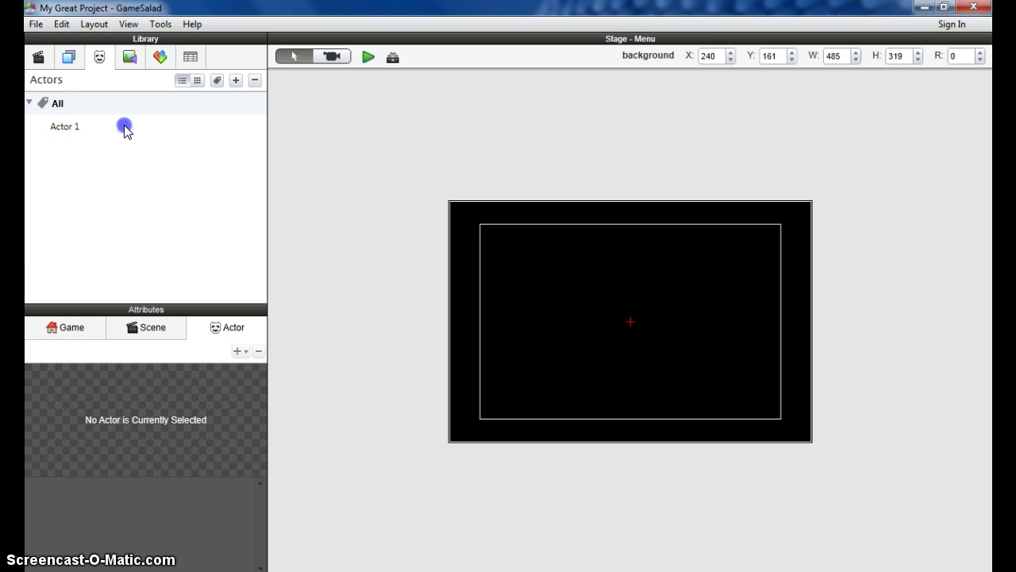
{"action": "left_click", "coordinate": [76, 129]}
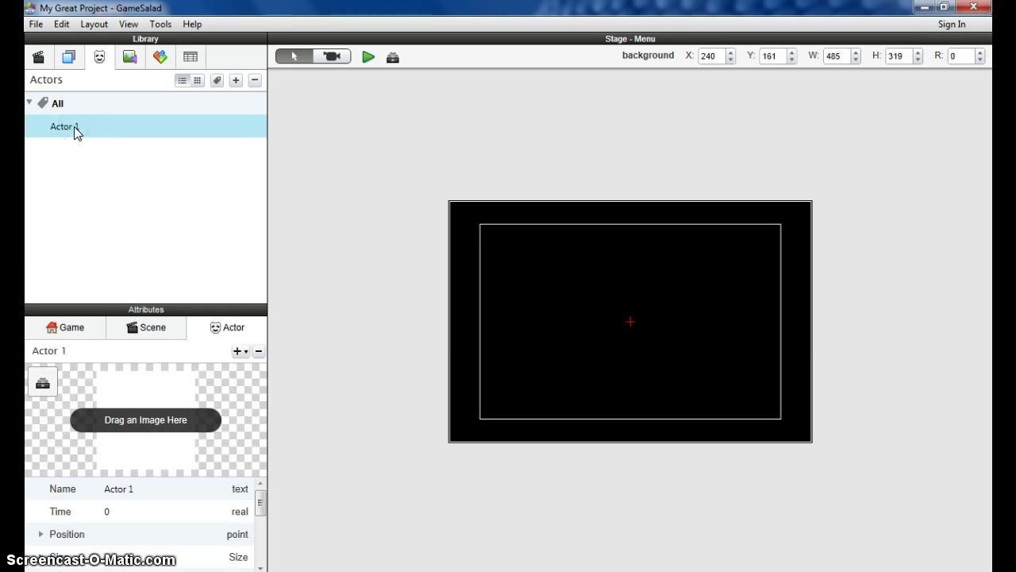
{"action": "left_click", "coordinate": [65, 130]}
{"action": "type", "text": "Background"}
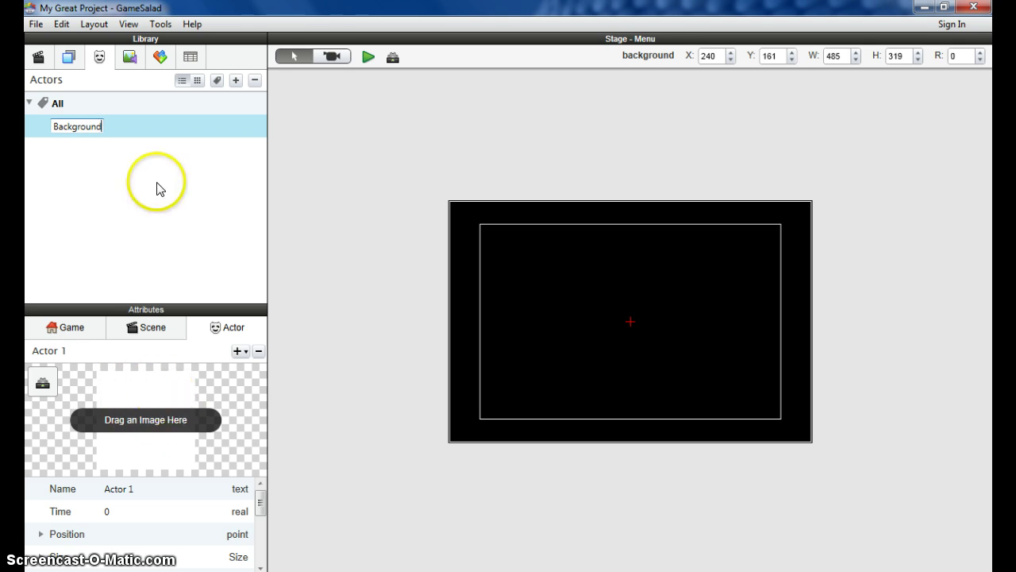
{"action": "left_click", "coordinate": [131, 57]}
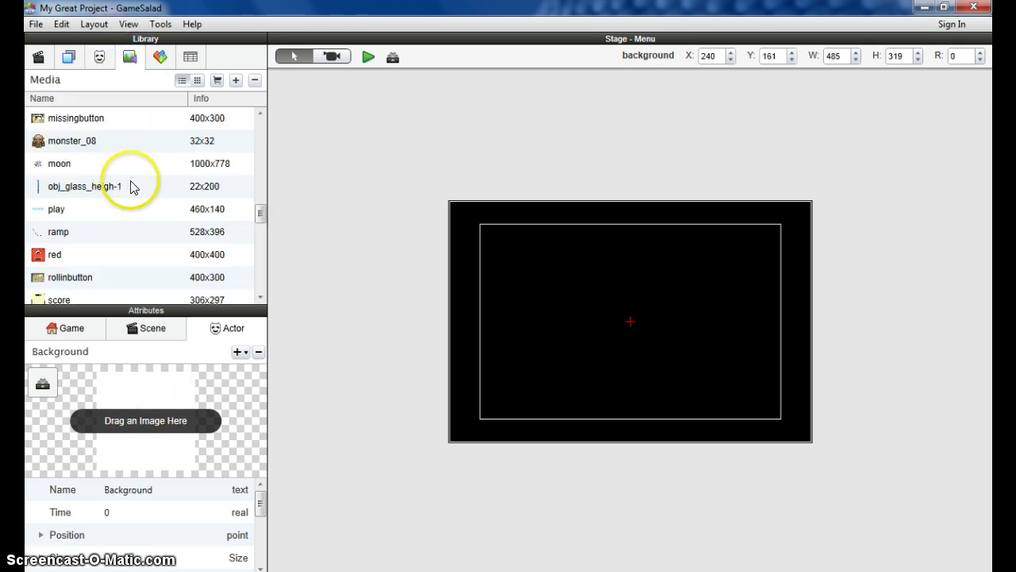
Give the Background actor the blue starburst title1 image.
{"action": "scroll", "coordinate": [132, 186], "scroll_direction": "up", "scroll_amount": 5}
{"action": "scroll", "coordinate": [131, 187], "scroll_direction": "up", "scroll_amount": 6}
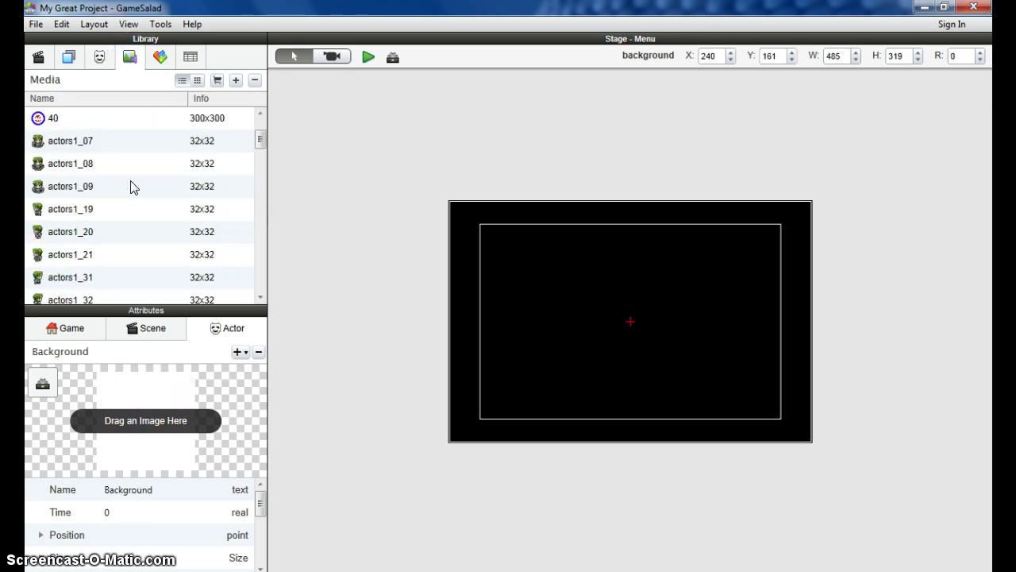
{"action": "scroll", "coordinate": [132, 187], "scroll_direction": "down", "scroll_amount": 8}
{"action": "scroll", "coordinate": [132, 186], "scroll_direction": "down", "scroll_amount": 10}
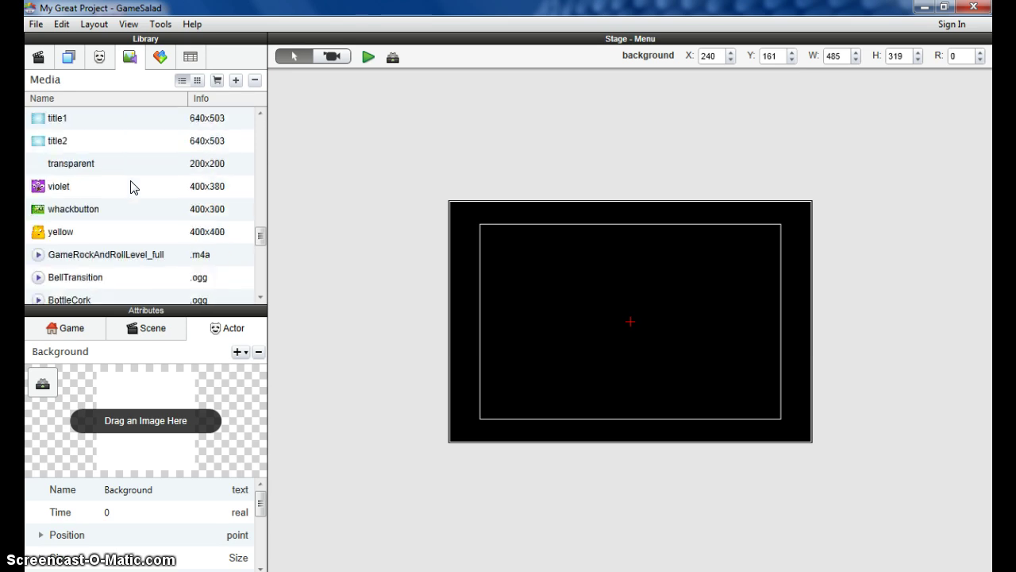
{"action": "left_click", "coordinate": [50, 127]}
{"action": "left_click", "coordinate": [51, 126]}
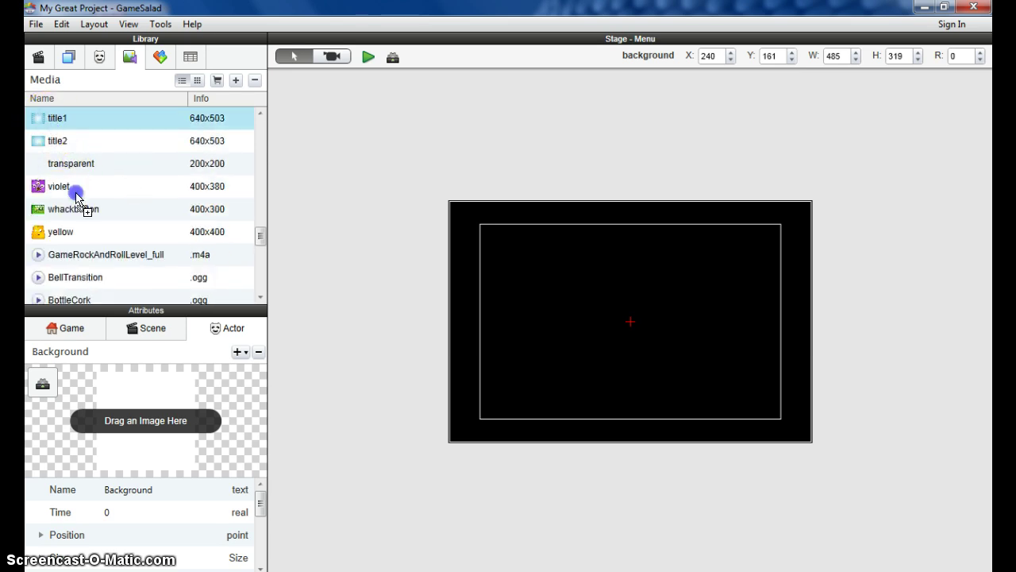
{"action": "left_click_drag", "start_coordinate": [76, 197], "coordinate": [162, 411]}
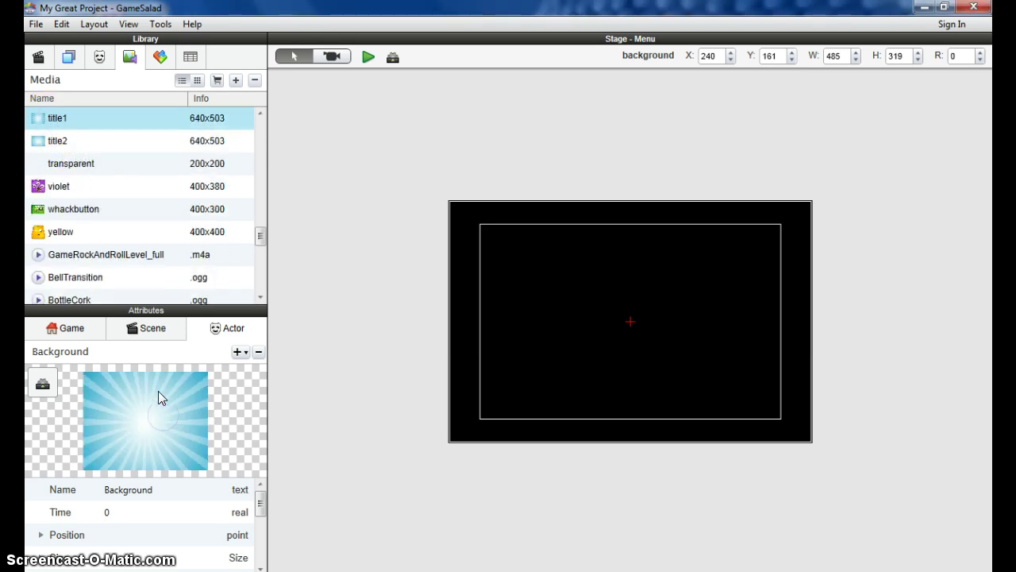
{"action": "left_click", "coordinate": [98, 57]}
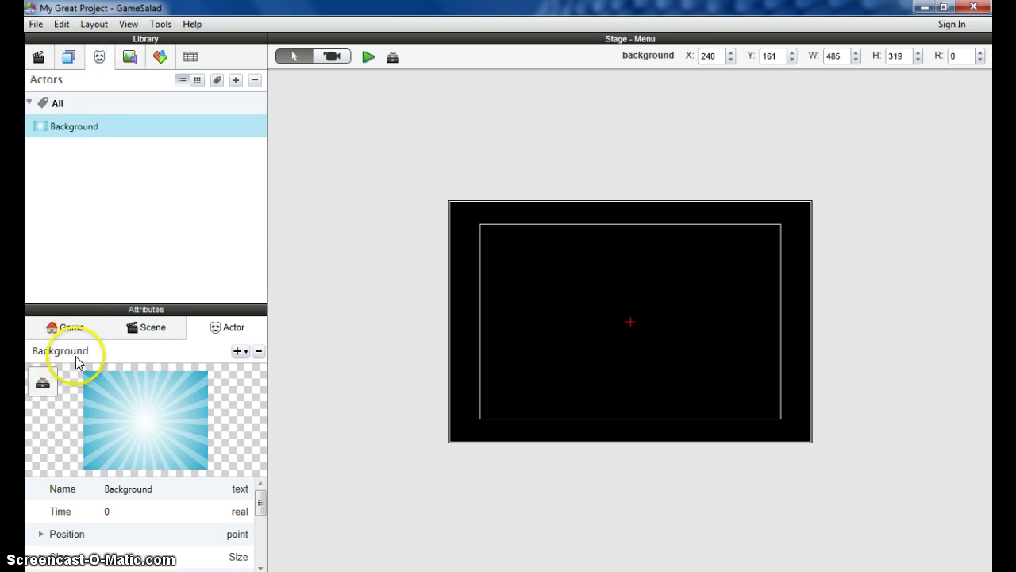
{"action": "left_click", "coordinate": [131, 57]}
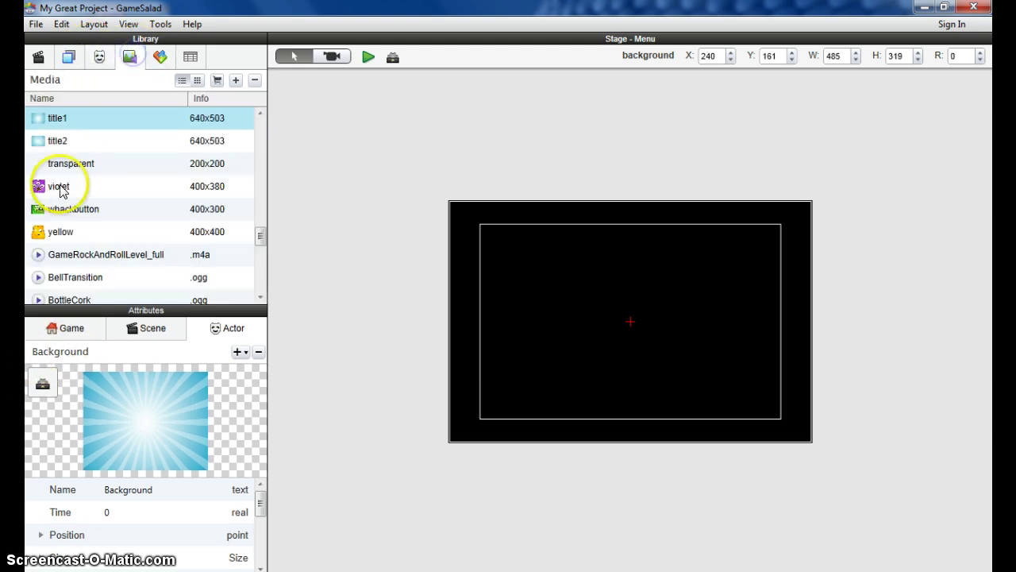
{"action": "scroll", "coordinate": [63, 164], "scroll_direction": "up", "scroll_amount": 1}
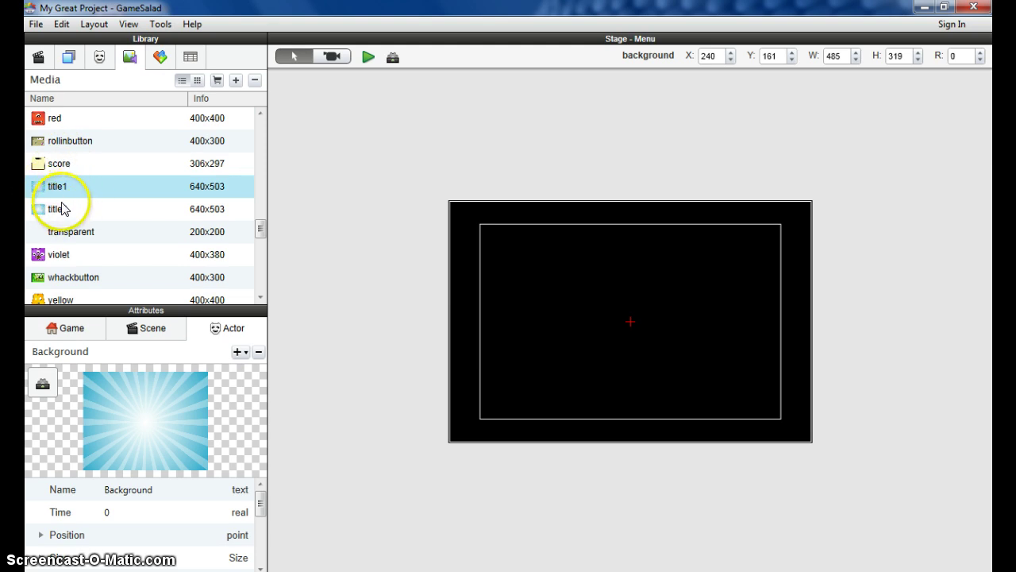
{"action": "left_click", "coordinate": [100, 59]}
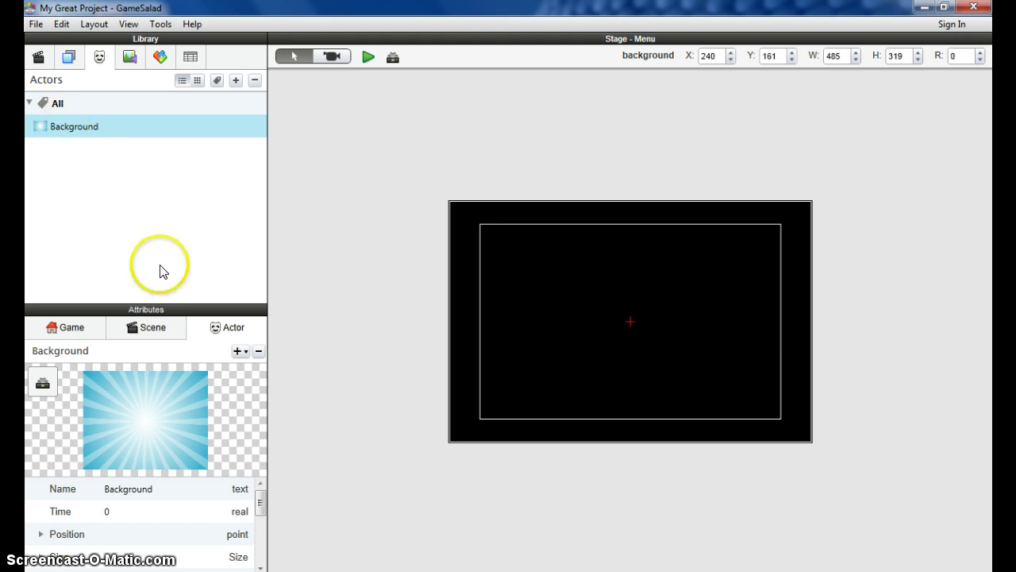
Add an Animate behavior at 10 fps with loop to the Background actor's rules.
{"action": "left_click", "coordinate": [44, 391]}
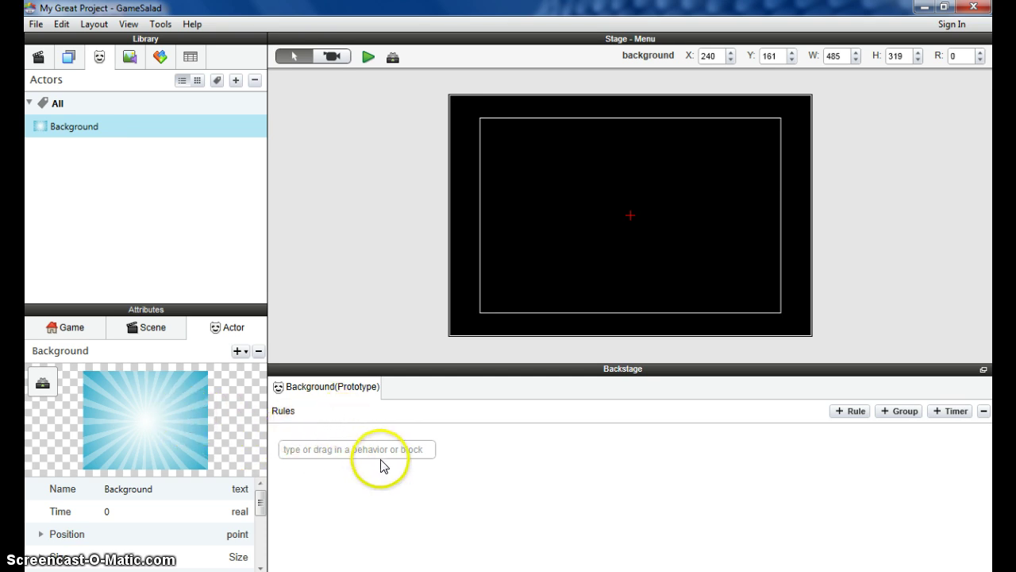
{"action": "left_click", "coordinate": [160, 54]}
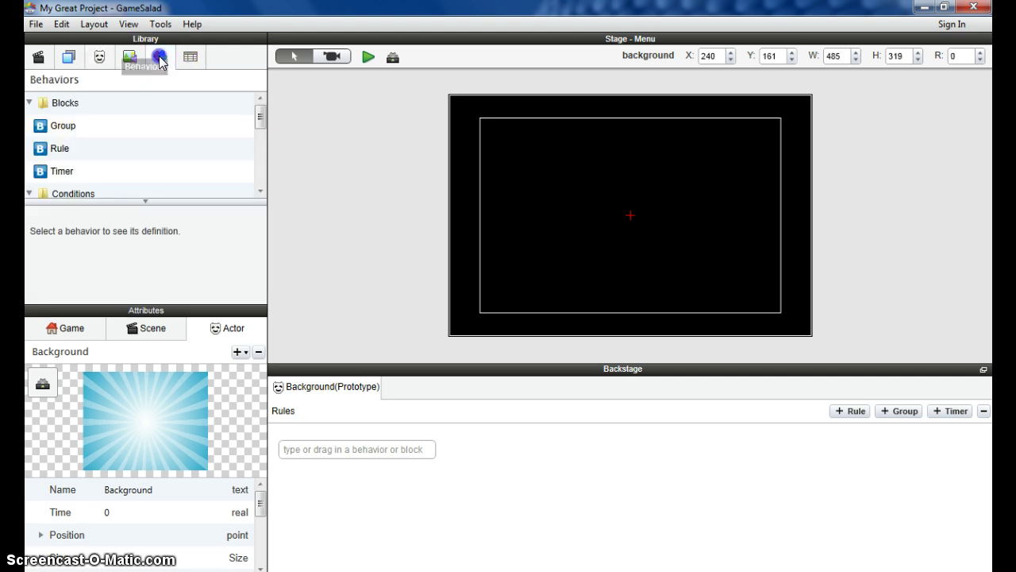
{"action": "scroll", "coordinate": [109, 163], "scroll_direction": "down", "scroll_amount": 1}
{"action": "scroll", "coordinate": [109, 167], "scroll_direction": "down", "scroll_amount": 5}
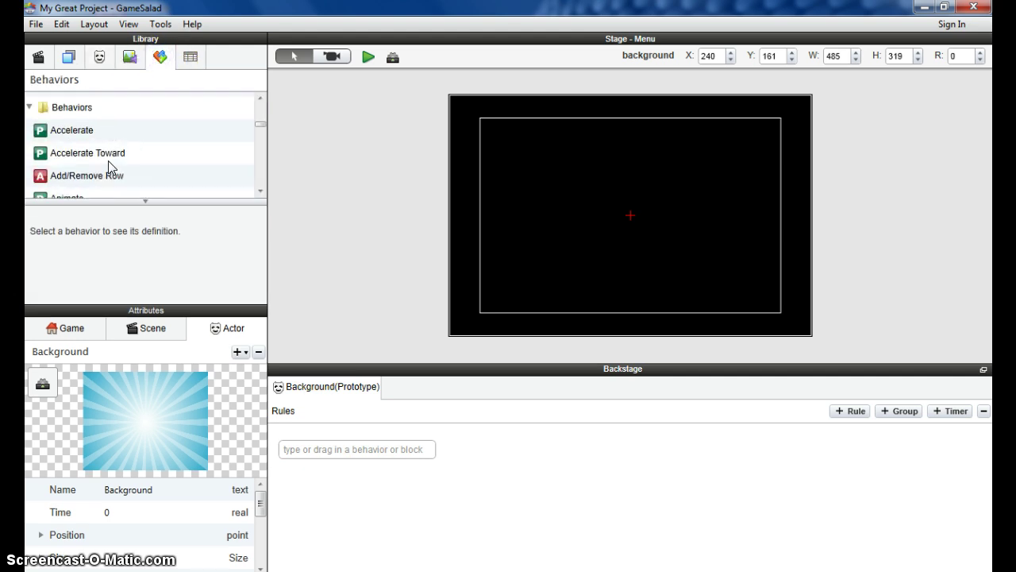
{"action": "scroll", "coordinate": [108, 167], "scroll_direction": "down", "scroll_amount": 1}
{"action": "left_click_drag", "start_coordinate": [64, 127], "coordinate": [319, 459]}
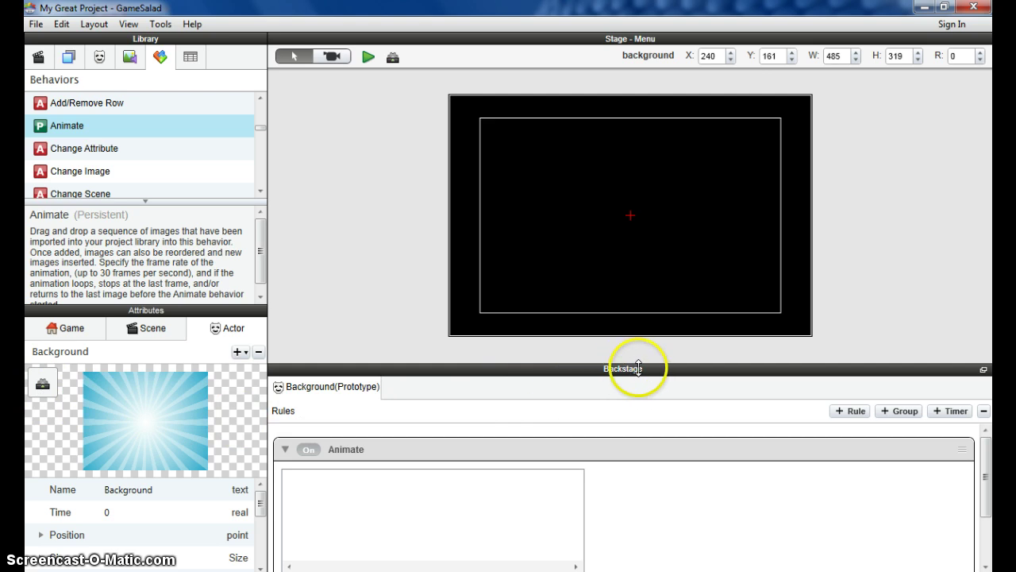
{"action": "scroll", "coordinate": [648, 448], "scroll_direction": "down", "scroll_amount": 1}
{"action": "scroll", "coordinate": [647, 448], "scroll_direction": "up", "scroll_amount": 1}
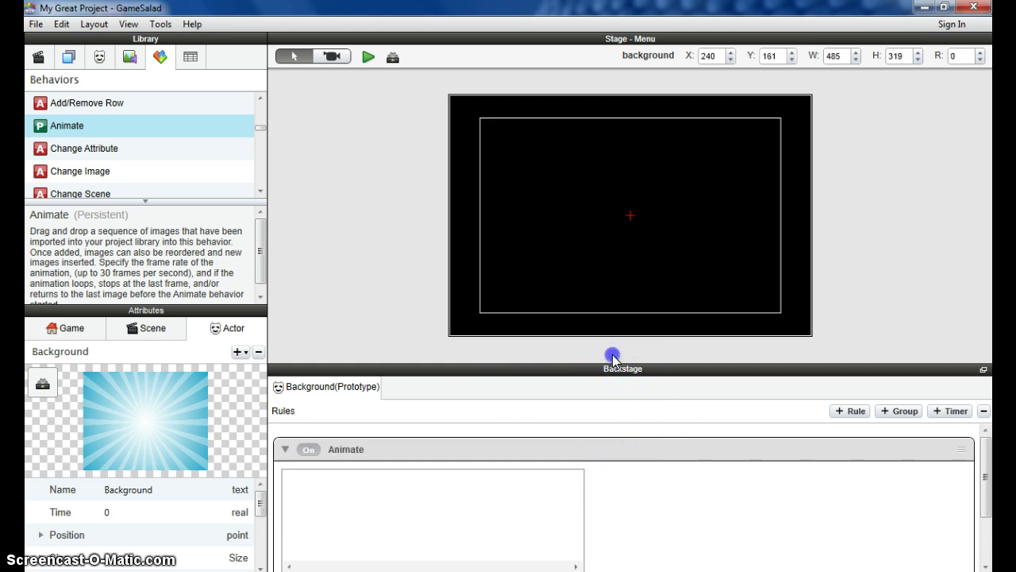
{"action": "left_click_drag", "start_coordinate": [612, 359], "coordinate": [612, 338]}
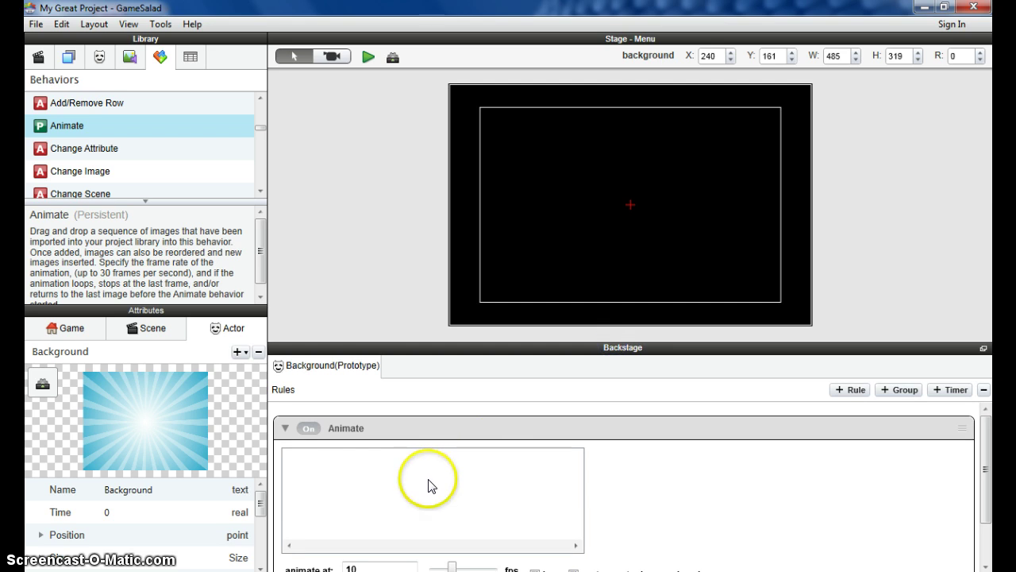
{"action": "scroll", "coordinate": [428, 485], "scroll_direction": "down", "scroll_amount": 1}
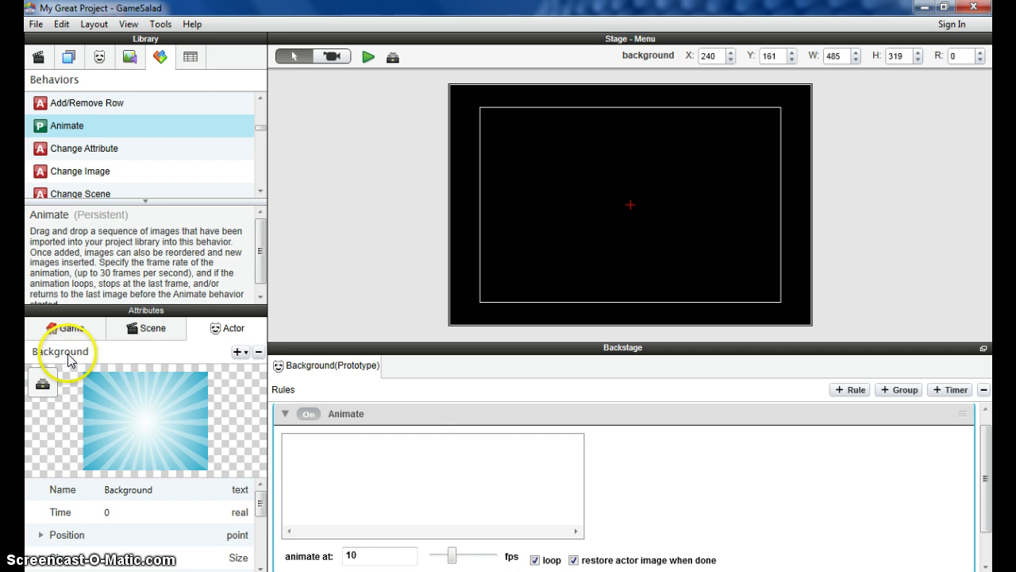
Add the title1 and title2 images as the Animate behavior's frames.
{"action": "left_click", "coordinate": [130, 56]}
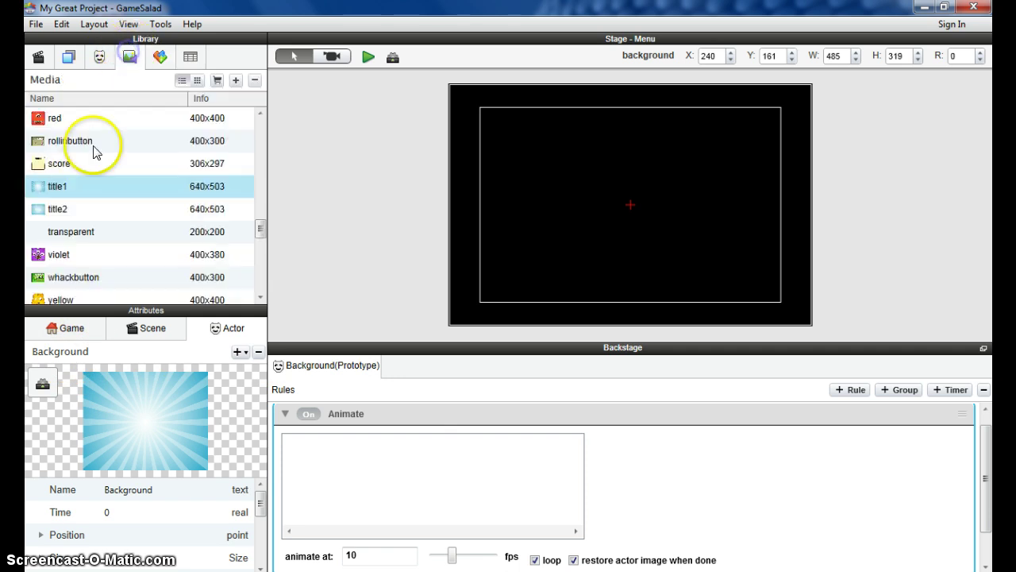
{"action": "left_click", "coordinate": [53, 209], "text": "shift"}
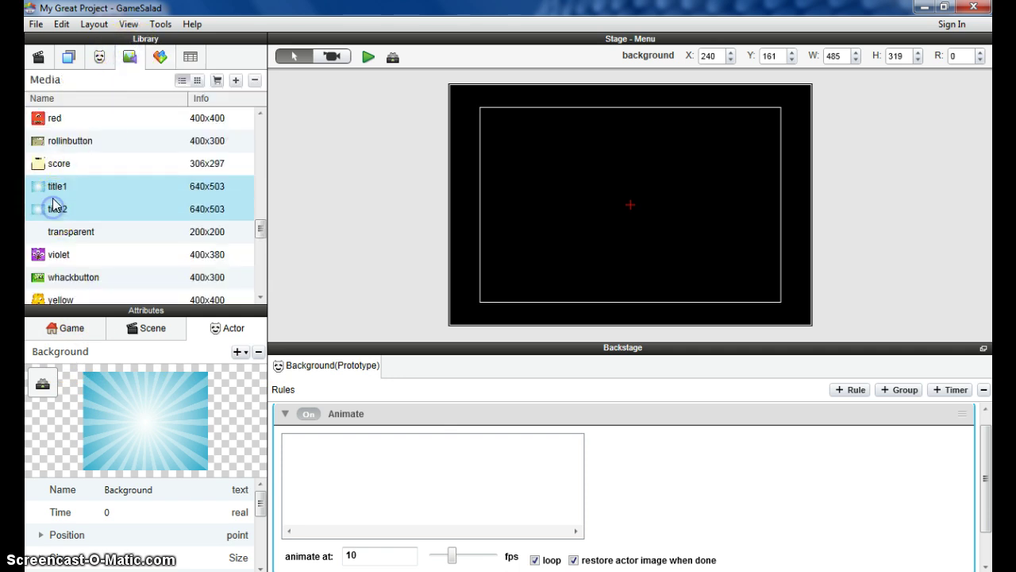
{"action": "left_click_drag", "start_coordinate": [50, 186], "coordinate": [374, 477]}
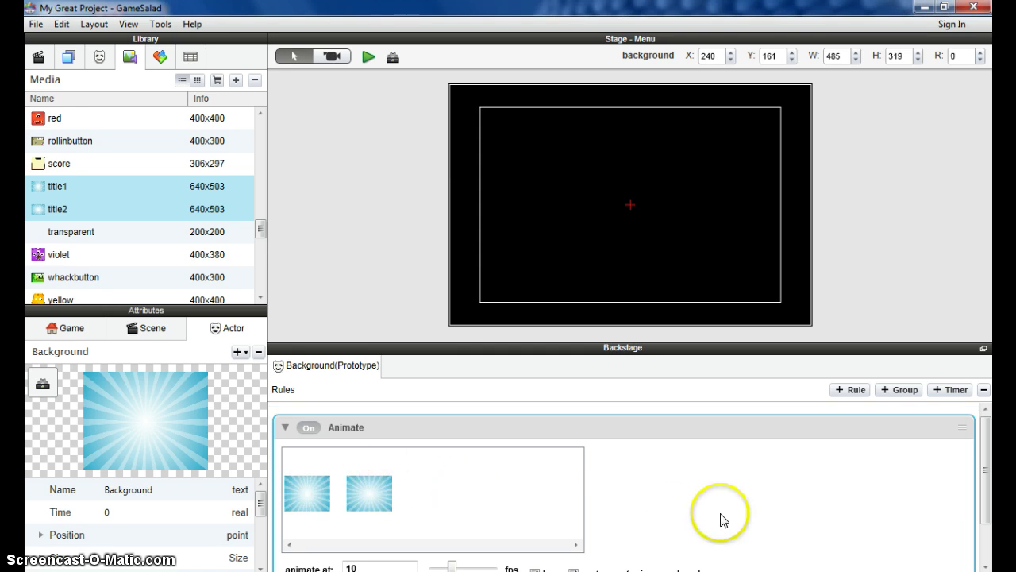
Set the animation rate to 5 fps and collapse the Animate behavior.
{"action": "scroll", "coordinate": [698, 516], "scroll_direction": "down", "scroll_amount": 3}
{"action": "left_click", "coordinate": [362, 511]}
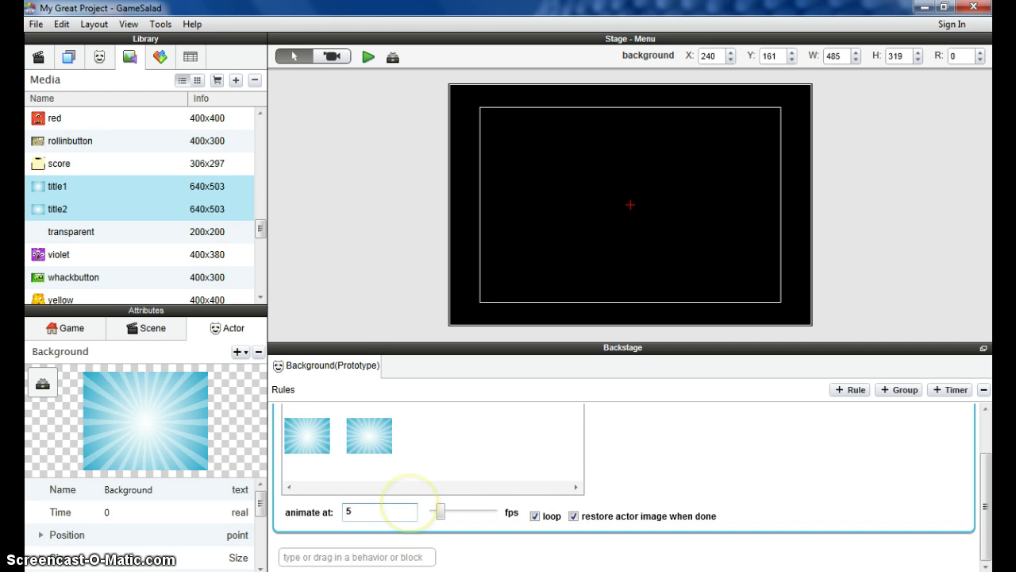
{"action": "left_click", "coordinate": [389, 510]}
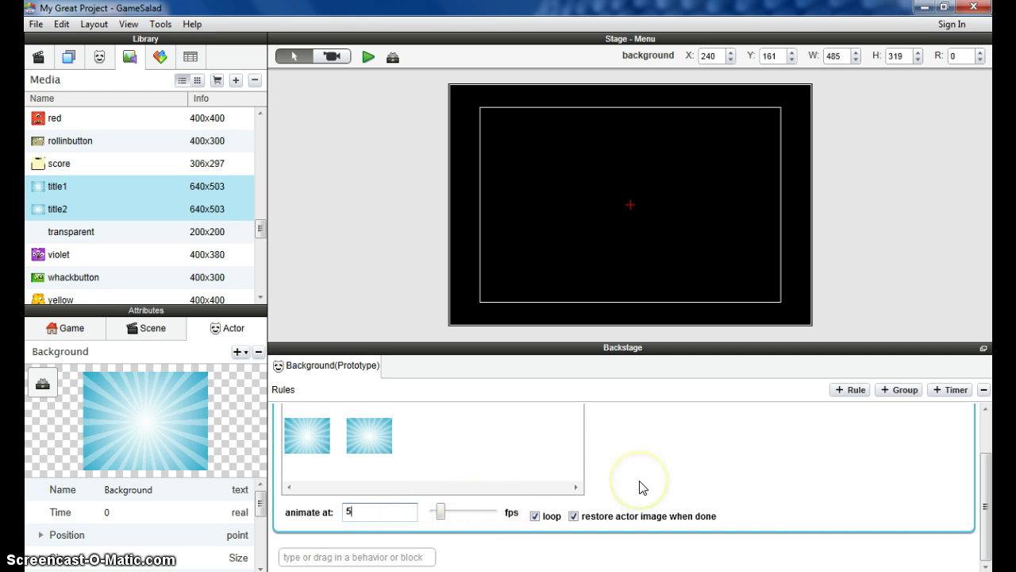
{"action": "scroll", "coordinate": [643, 488], "scroll_direction": "up", "scroll_amount": 2}
{"action": "left_click_drag", "start_coordinate": [274, 422], "coordinate": [284, 429]}
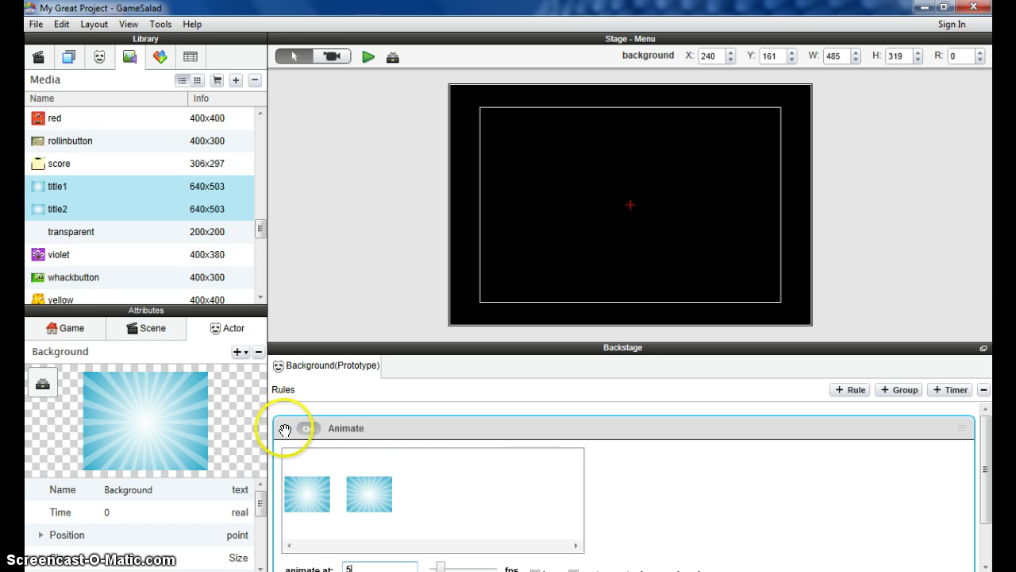
{"action": "left_click", "coordinate": [285, 429]}
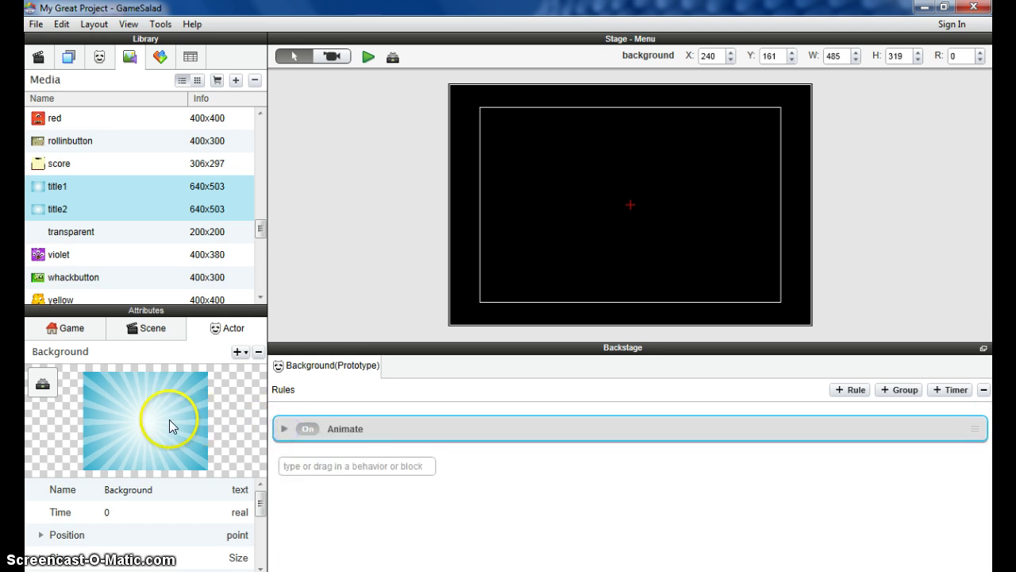
{"action": "left_click", "coordinate": [346, 430]}
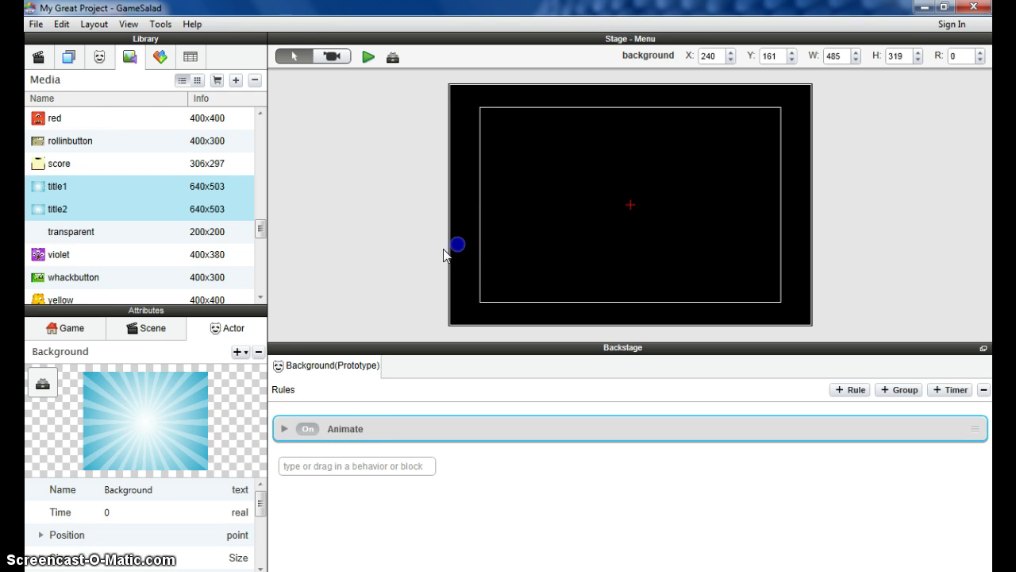
Place a Background actor instance on the Menu stage.
{"action": "left_click", "coordinate": [99, 56]}
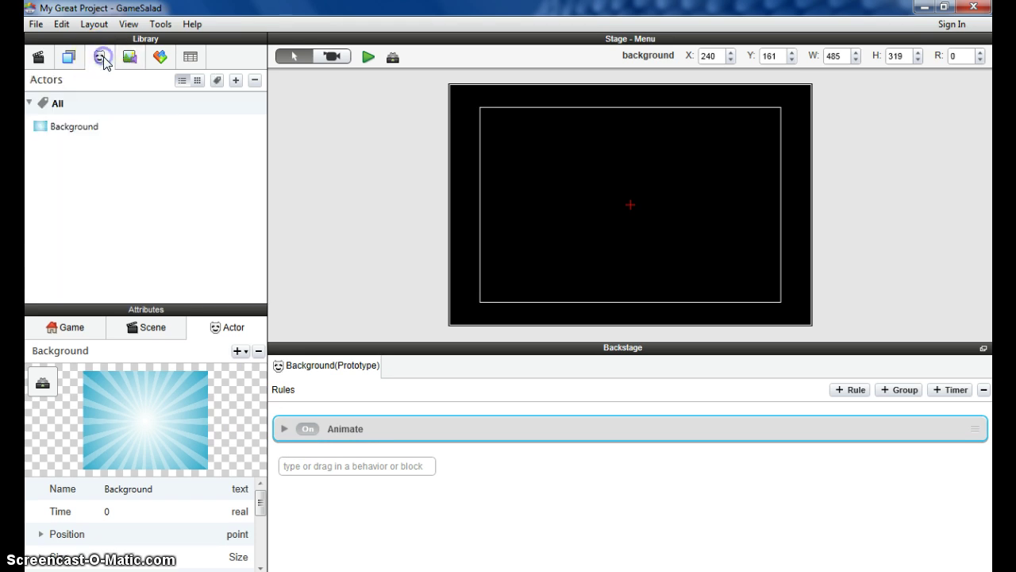
{"action": "left_click", "coordinate": [48, 127]}
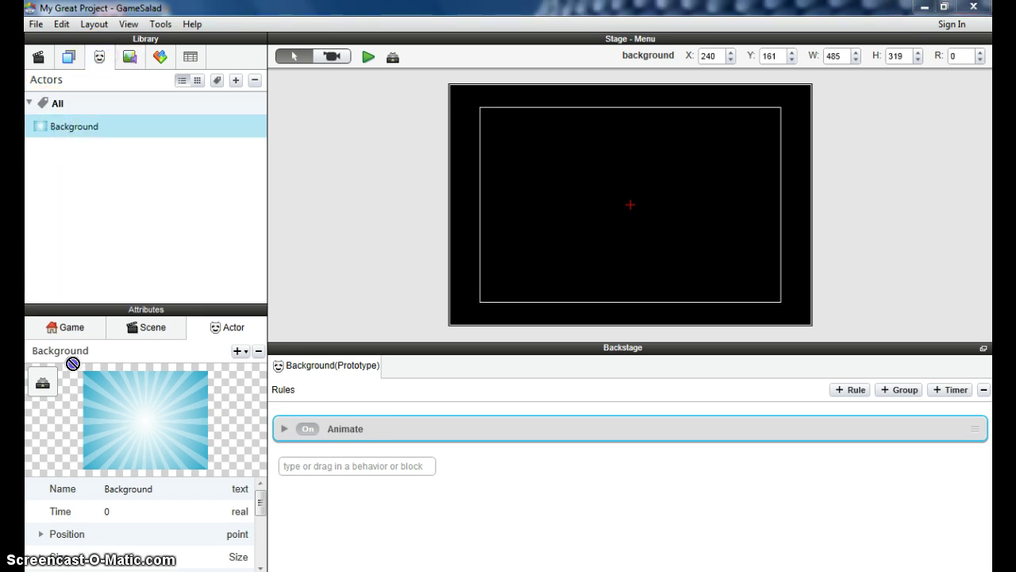
{"action": "left_click_drag", "start_coordinate": [72, 363], "coordinate": [556, 159]}
{"action": "left_click_drag", "start_coordinate": [536, 208], "coordinate": [535, 213]}
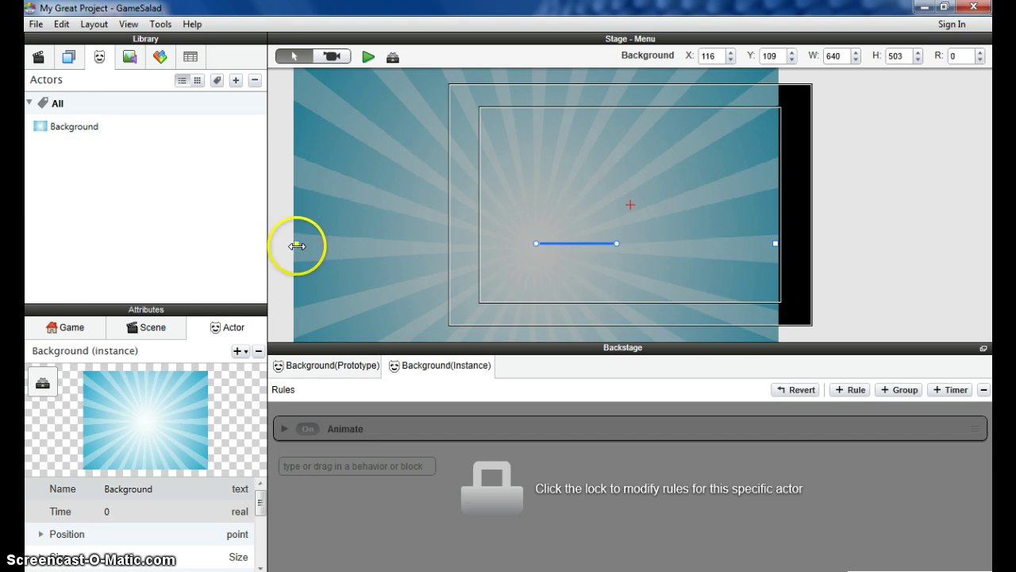
Resize and reposition the Background instance so it covers the entire stage.
{"action": "left_click_drag", "start_coordinate": [297, 246], "coordinate": [449, 243]}
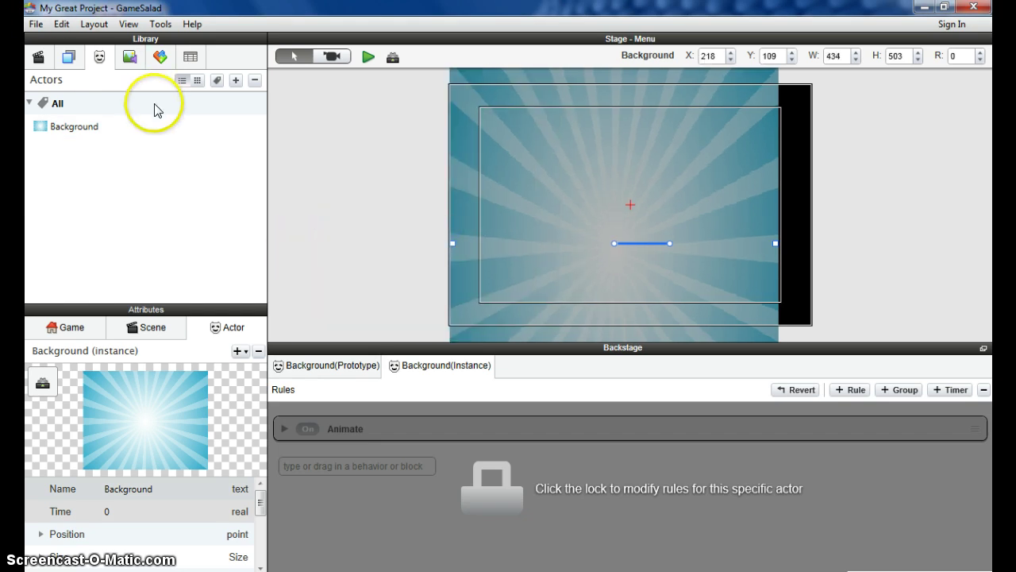
{"action": "left_click_drag", "start_coordinate": [776, 243], "coordinate": [818, 243]}
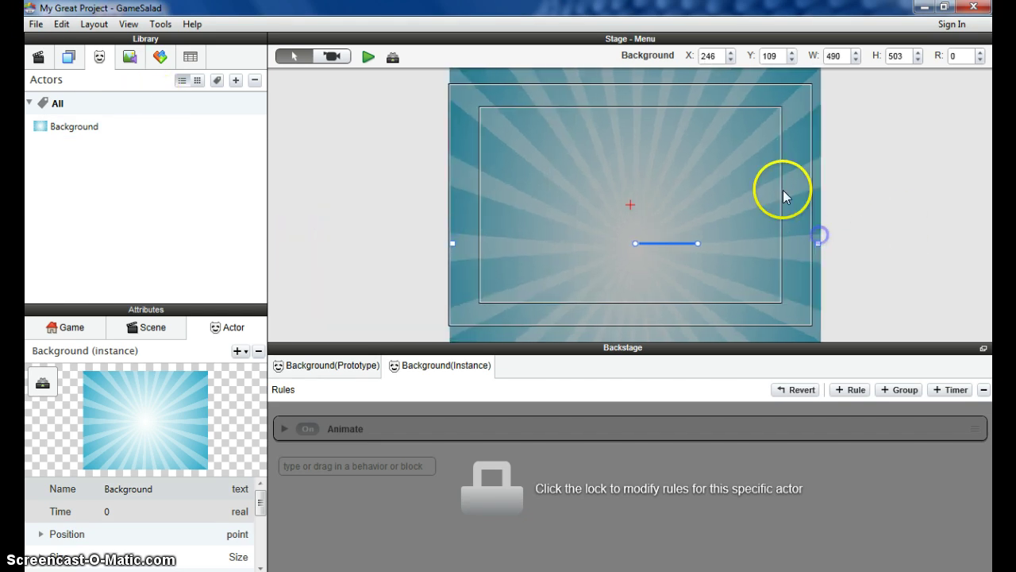
{"action": "left_click_drag", "start_coordinate": [745, 193], "coordinate": [749, 220]}
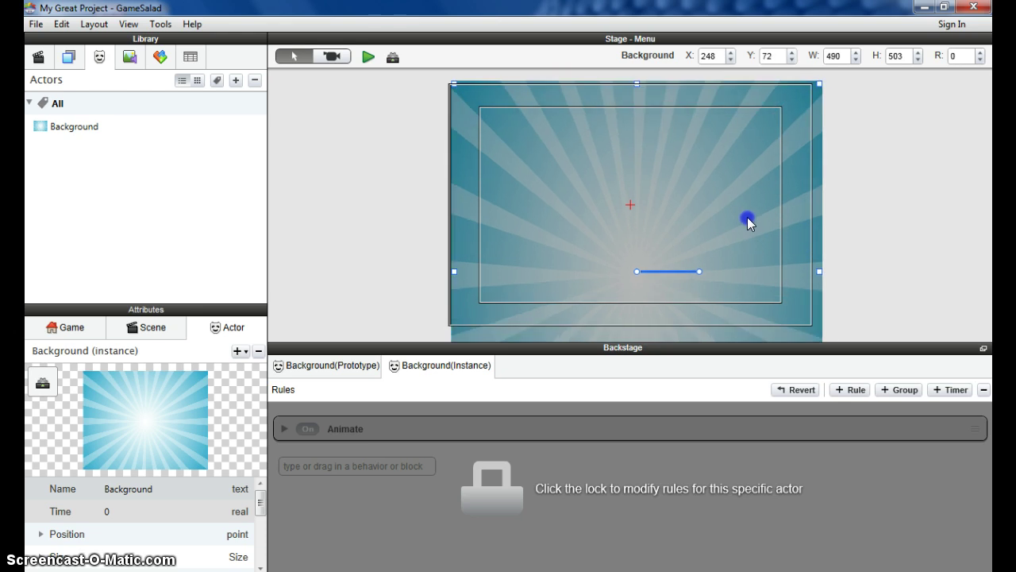
{"action": "left_click_drag", "start_coordinate": [455, 82], "coordinate": [489, 163]}
{"action": "left_click_drag", "start_coordinate": [545, 204], "coordinate": [521, 136]}
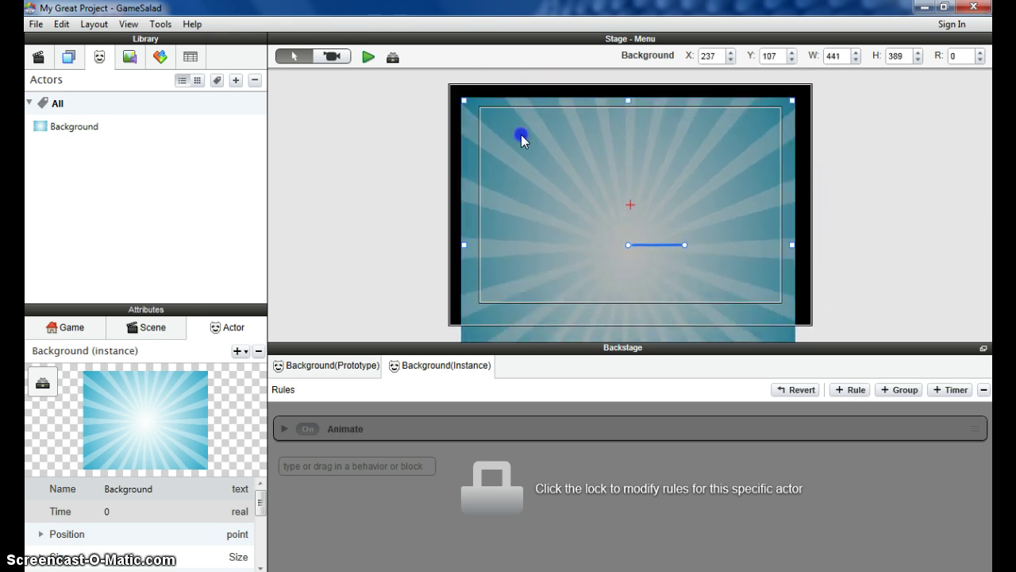
{"action": "mouse_move", "coordinate": [475, 111]}
{"action": "left_mouse_down"}
{"action": "mouse_move", "coordinate": [523, 164]}
{"action": "mouse_move", "coordinate": [519, 186]}
{"action": "mouse_move", "coordinate": [511, 141]}
{"action": "mouse_move", "coordinate": [488, 113]}
{"action": "left_mouse_up"}
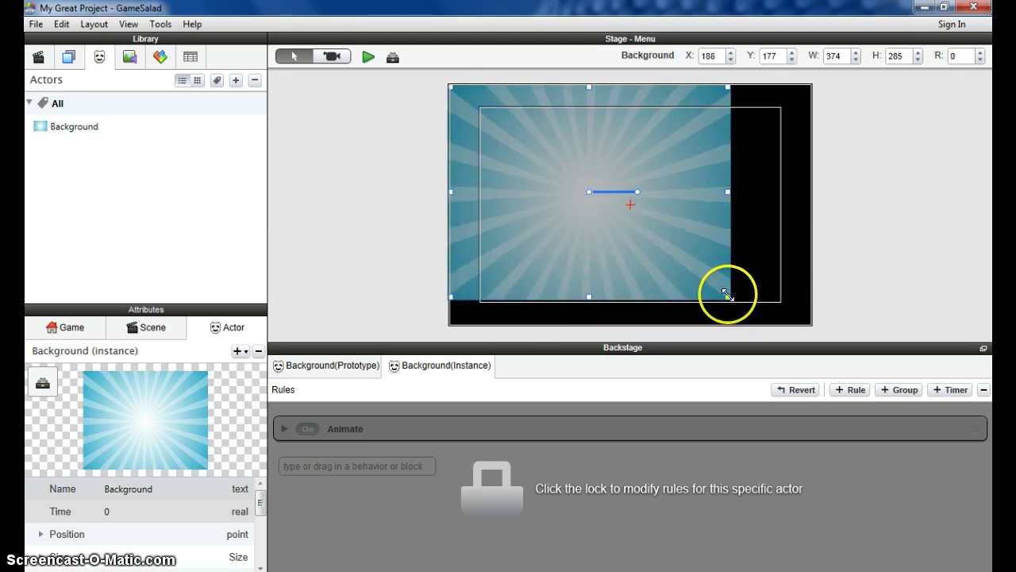
{"action": "left_click_drag", "start_coordinate": [727, 296], "coordinate": [811, 322]}
{"action": "left_click", "coordinate": [866, 315]}
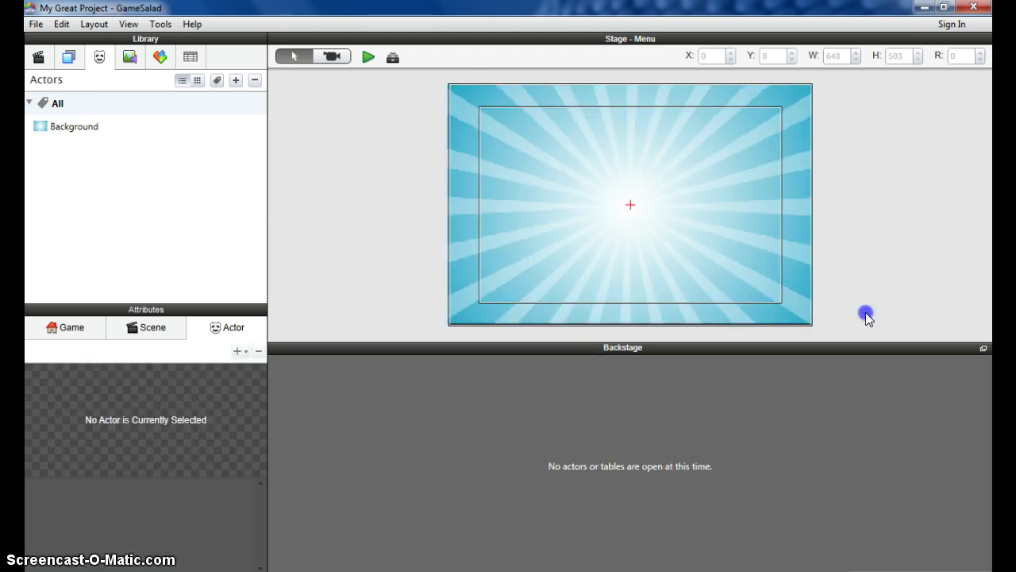
{"action": "left_click", "coordinate": [368, 56]}
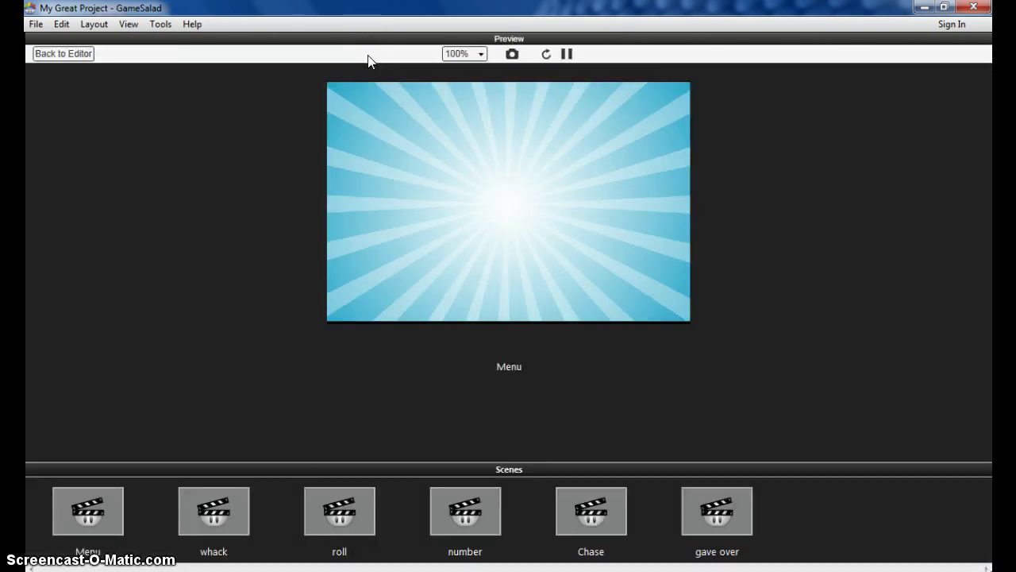
{"action": "mouse_move", "coordinate": [489, 227]}
{"action": "left_mouse_down"}
{"action": "mouse_move", "coordinate": [529, 198]}
{"action": "mouse_move", "coordinate": [523, 209]}
{"action": "left_mouse_up"}
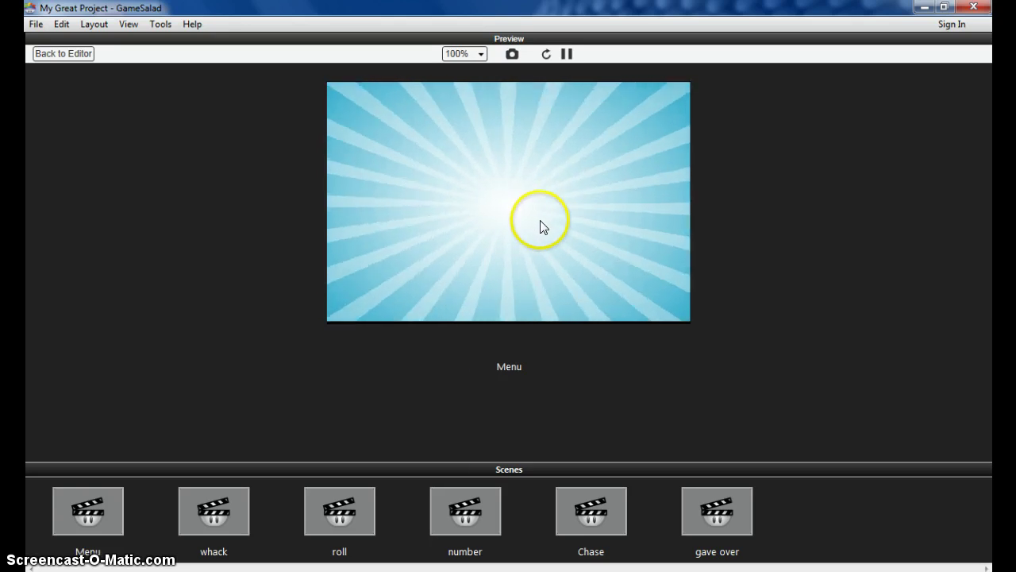
{"action": "left_click", "coordinate": [63, 54]}
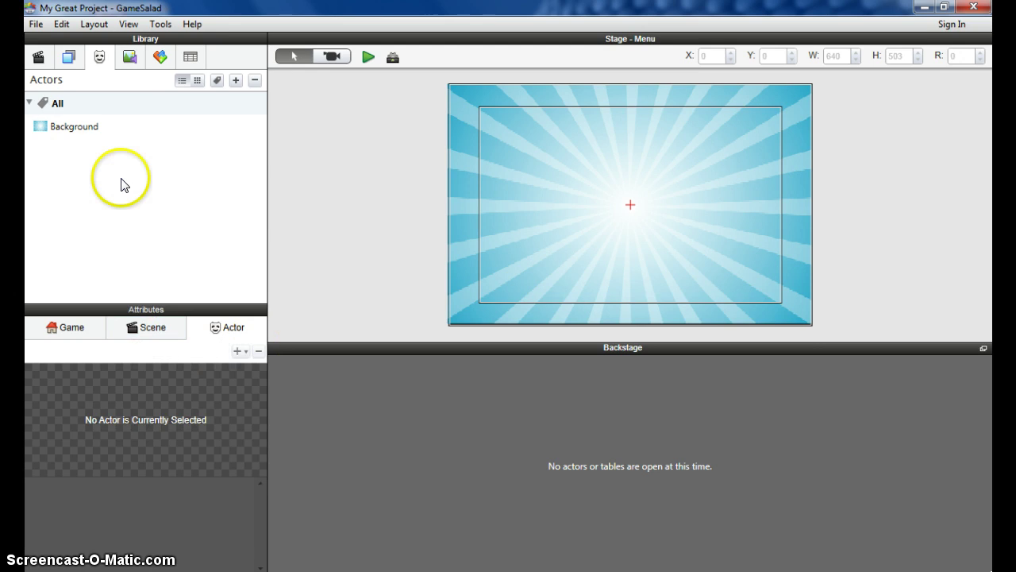
Open the Background actor's prototype rules from the Actors list.
{"action": "double_click", "coordinate": [69, 127]}
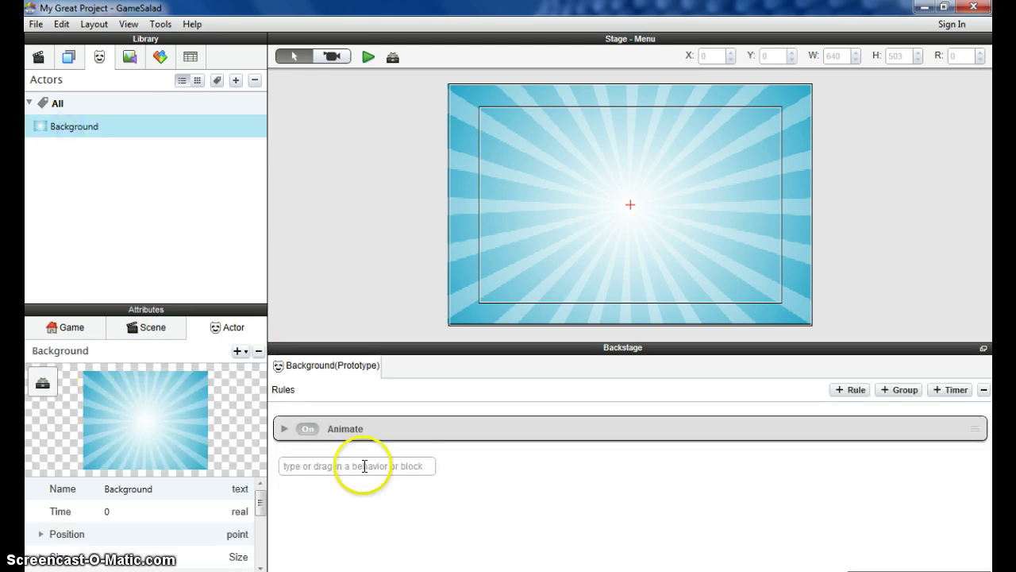